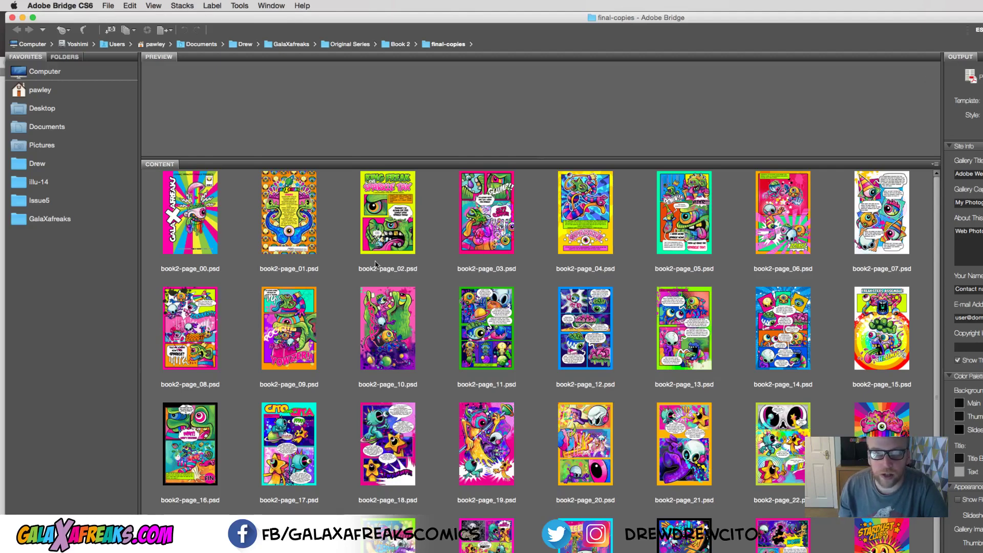
- Preview the cover book2-page_00.psd and a few other comic pages individually
click(211, 237)
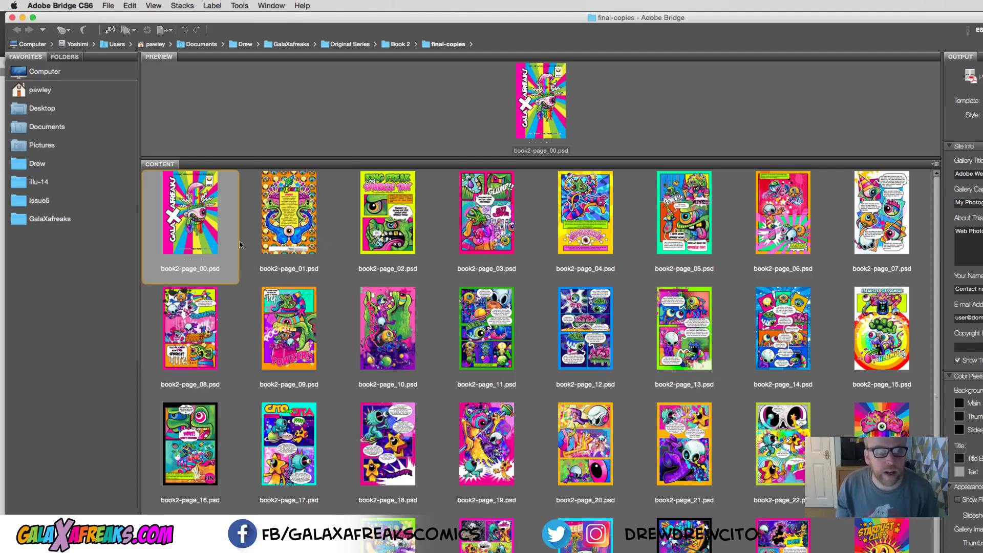
click(296, 237)
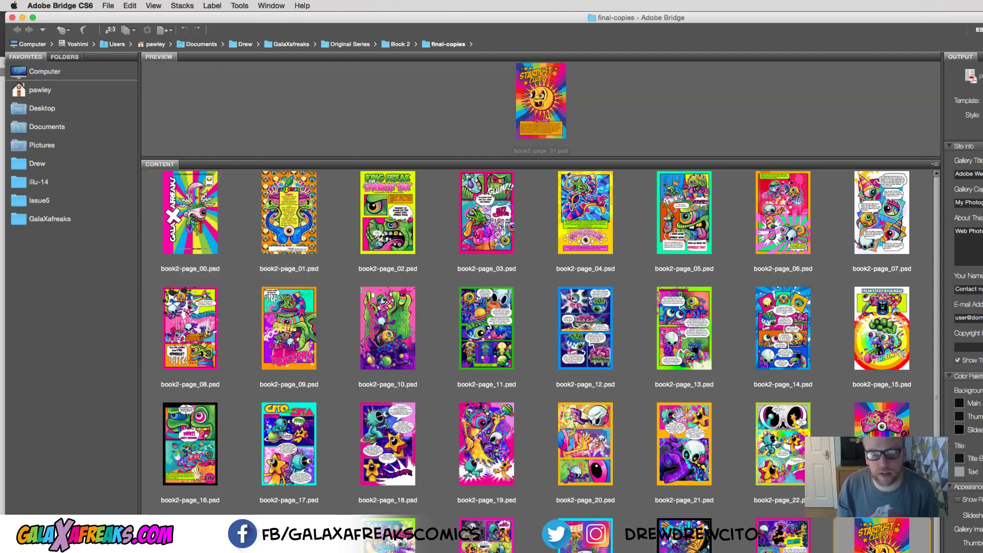
click(186, 221)
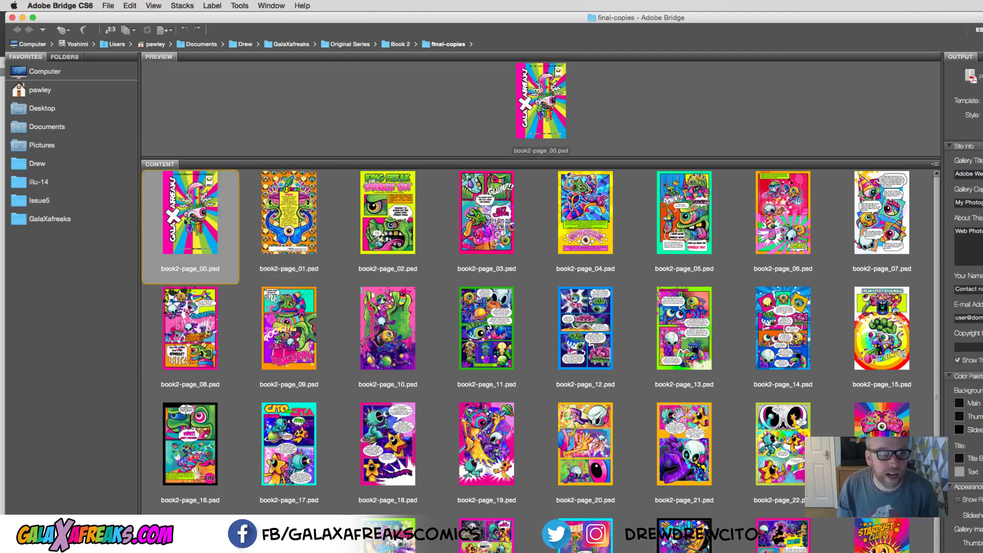
click(380, 218)
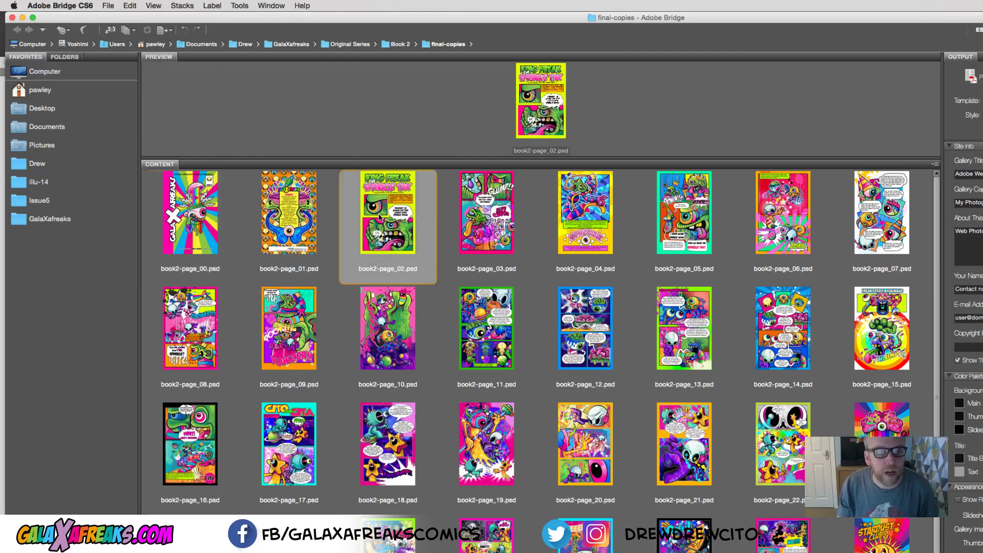
click(175, 219)
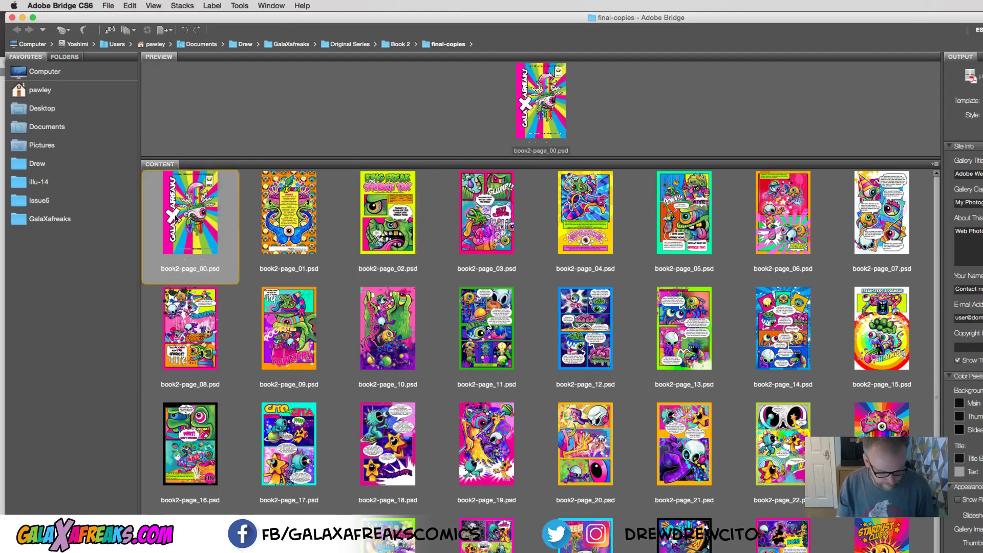
- Select the cover book2-page_00.psd together with pages 02 through 30, leaving out pages 01 and 31
click(386, 217)
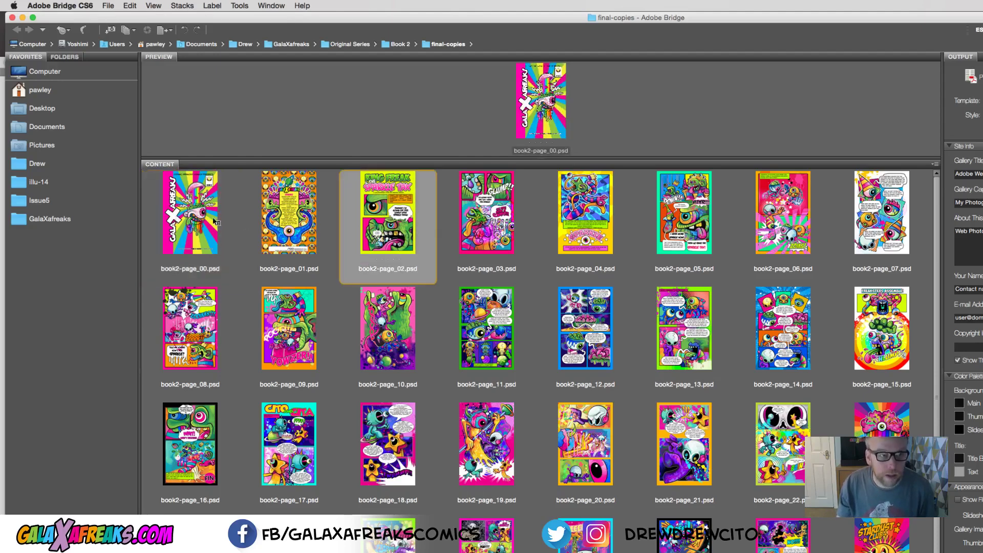
super+click(193, 223)
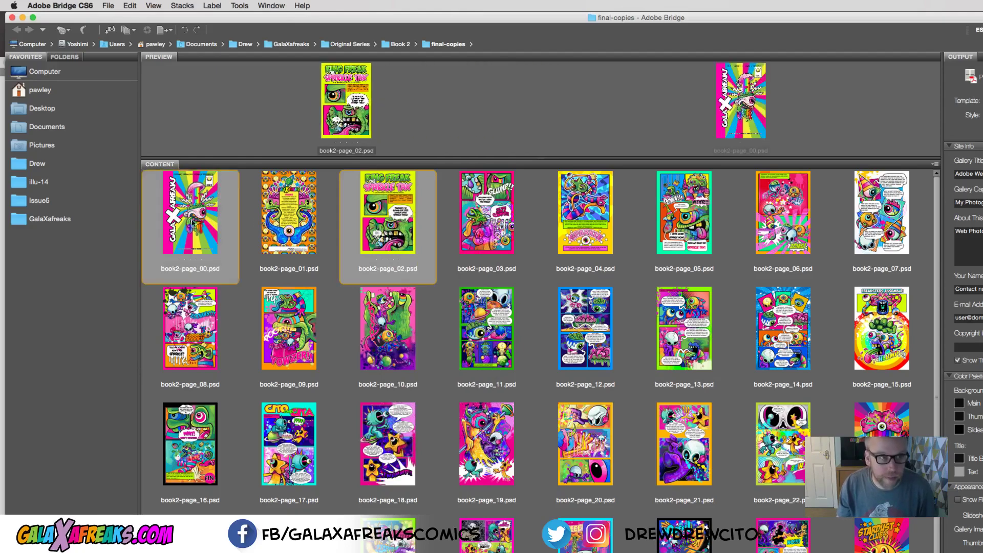
super+click(486, 212)
super+click(586, 213)
super+click(684, 213)
super+click(783, 213)
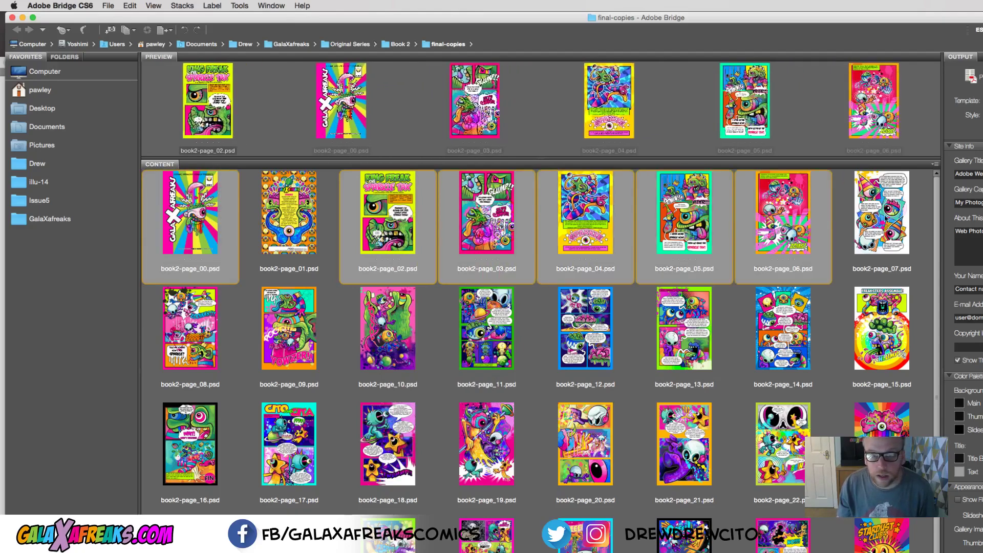
super+click(882, 212)
super+click(190, 328)
super+click(289, 328)
super+click(387, 329)
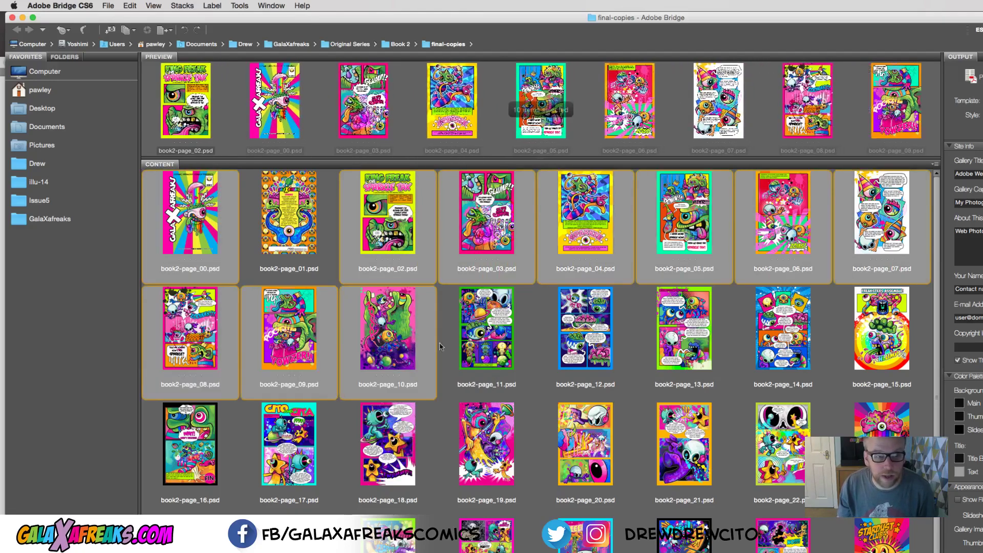
super+click(496, 344)
super+click(580, 353)
super+click(698, 340)
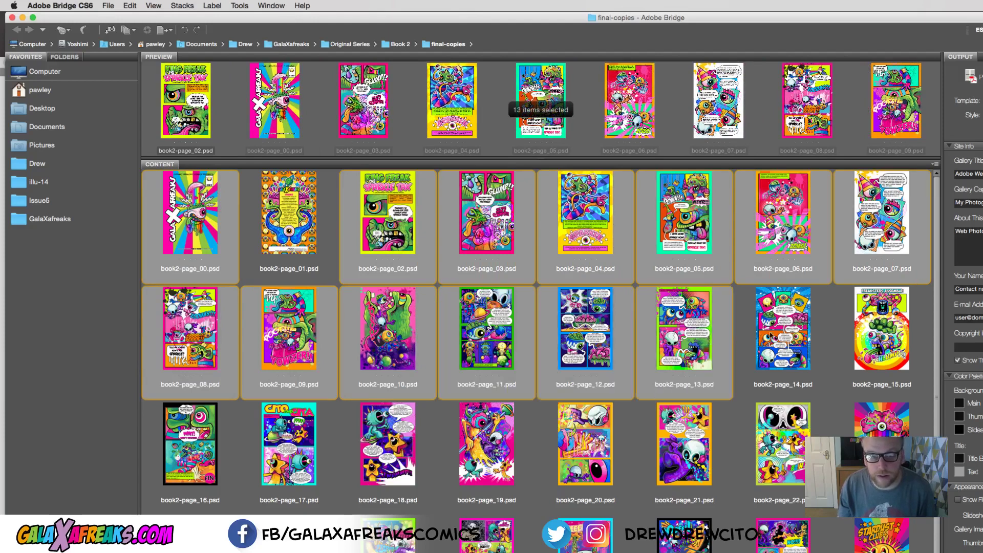
super+click(772, 335)
super+click(868, 329)
super+click(201, 462)
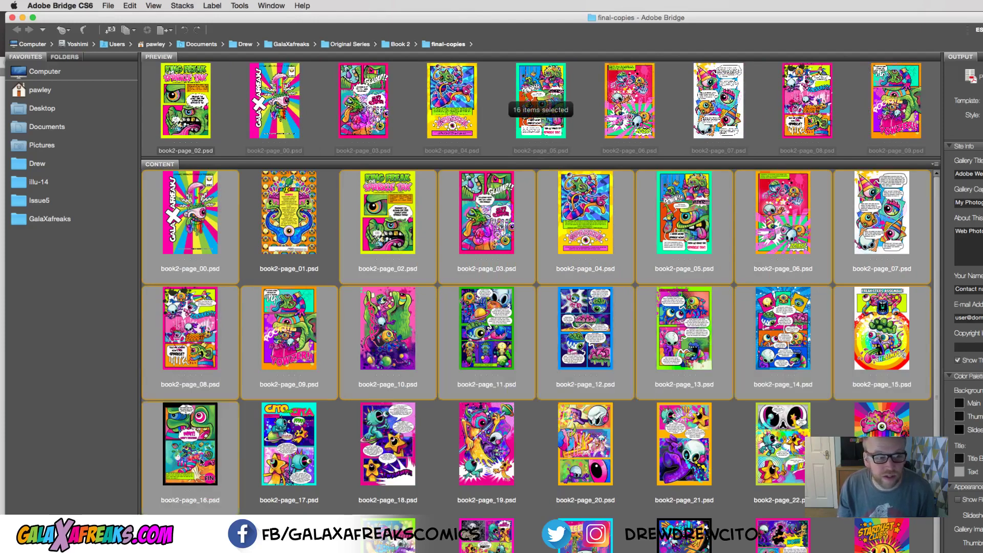
super+click(279, 447)
super+click(393, 441)
super+click(480, 436)
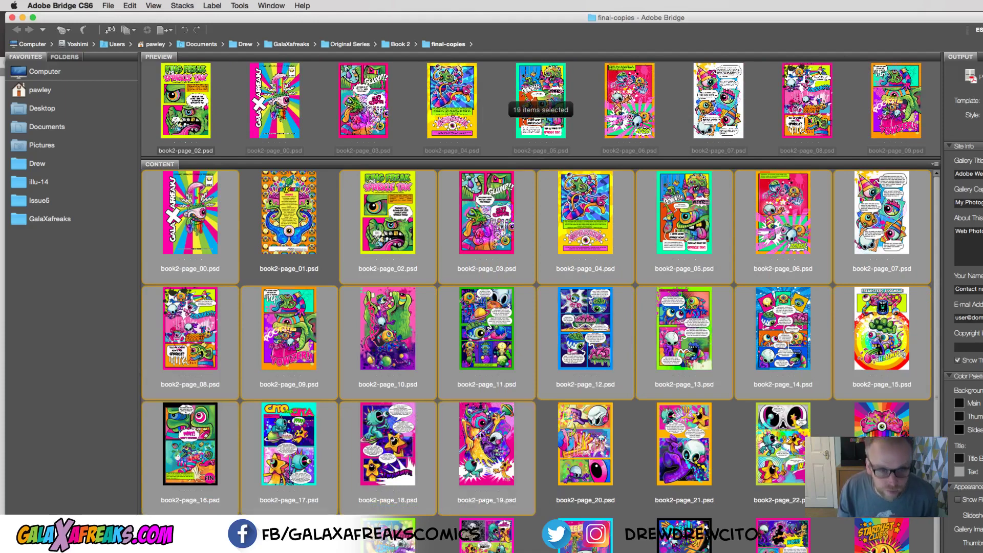
super+click(589, 430)
super+click(661, 426)
super+click(765, 440)
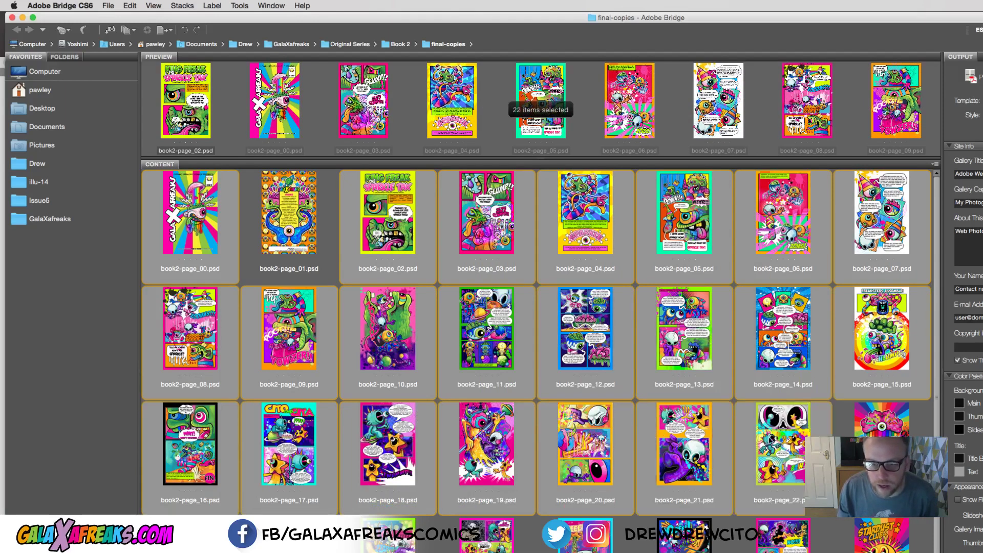
super+click(882, 417)
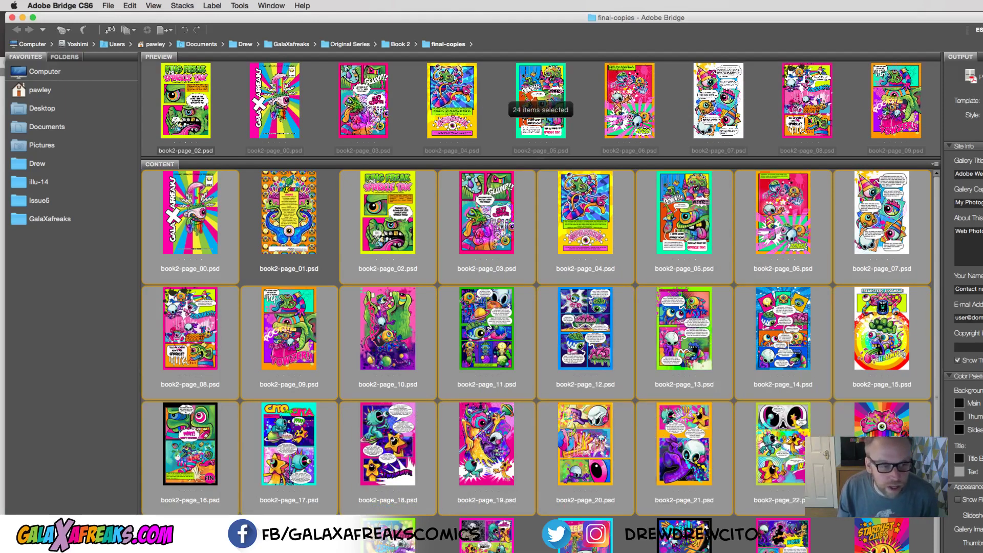
super+click(388, 536)
super+click(487, 535)
super+click(585, 535)
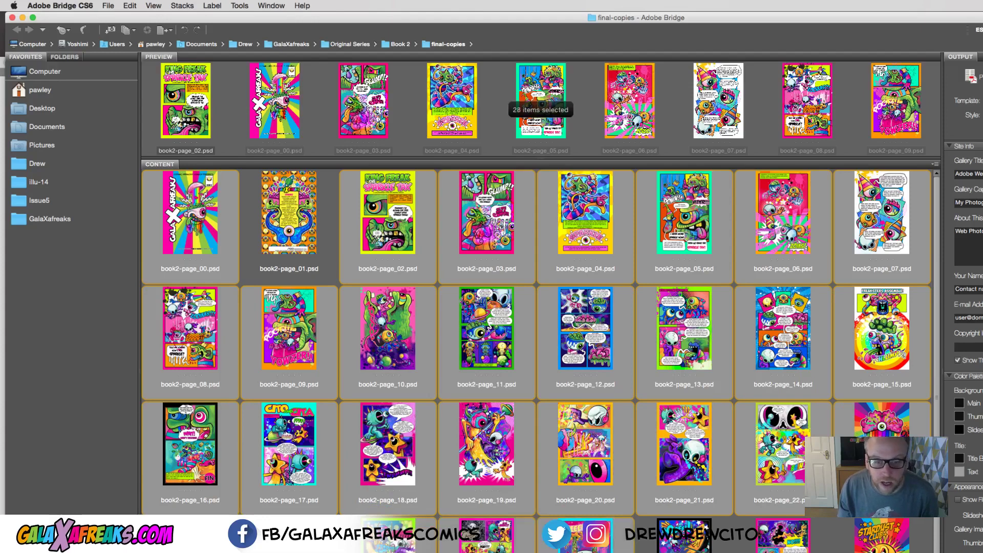
super+click(685, 536)
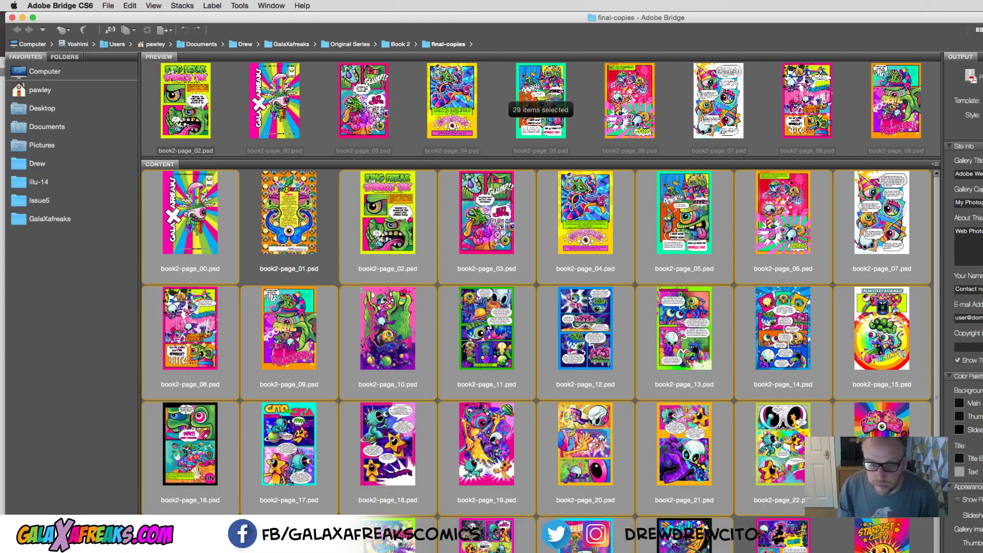
super+click(783, 536)
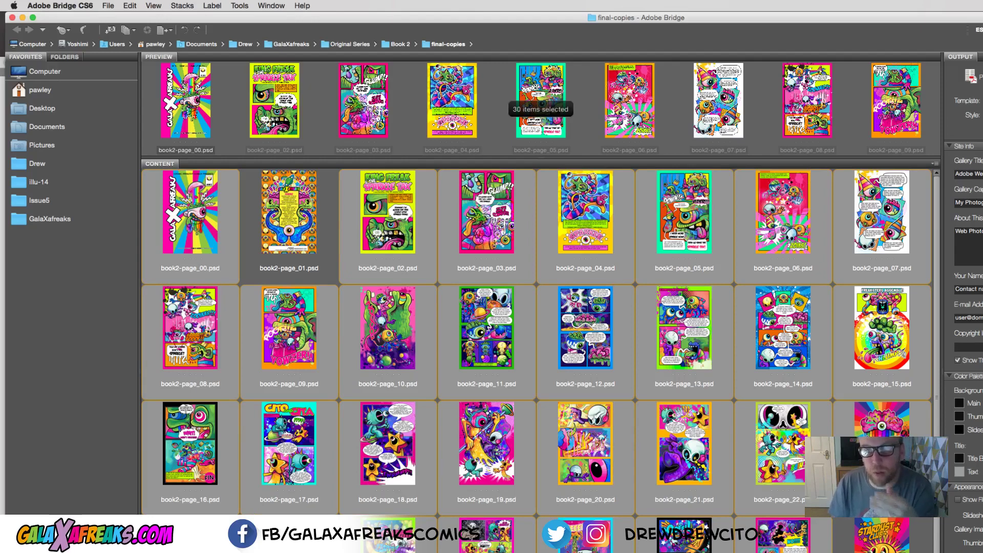
- Save the selected pages as a web gallery in the gf2 folder, overwriting the existing sample-small gallery
scroll(968, 308, down, 4)
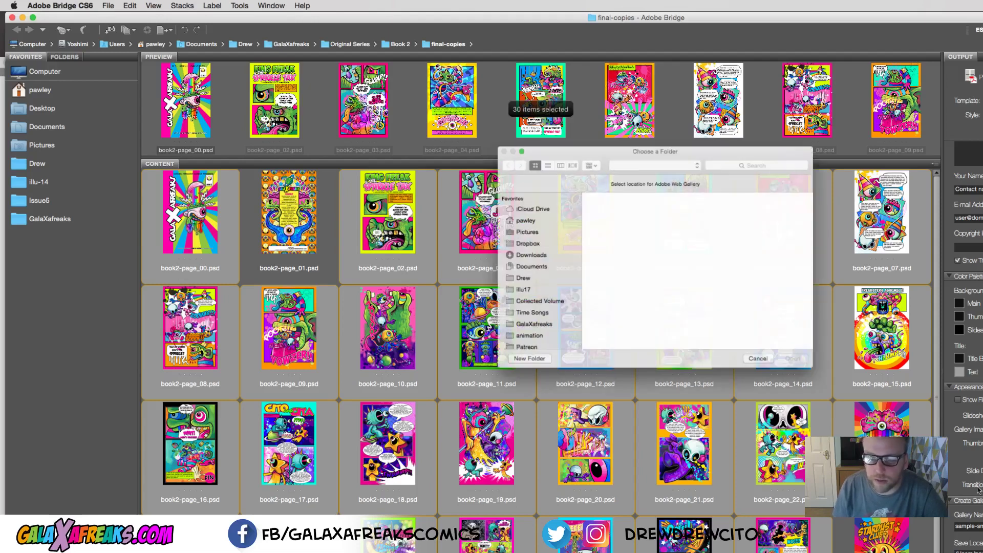
click(634, 152)
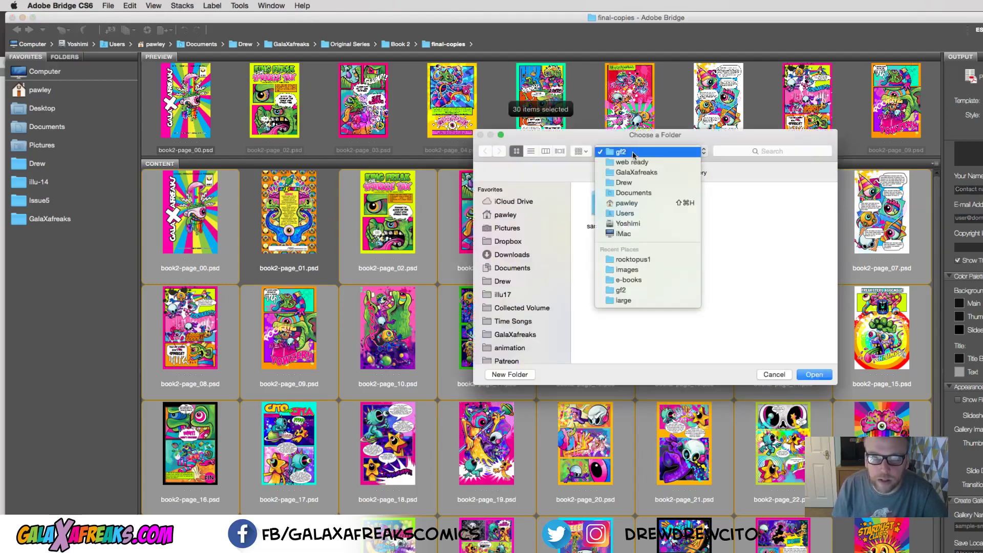
click(633, 152)
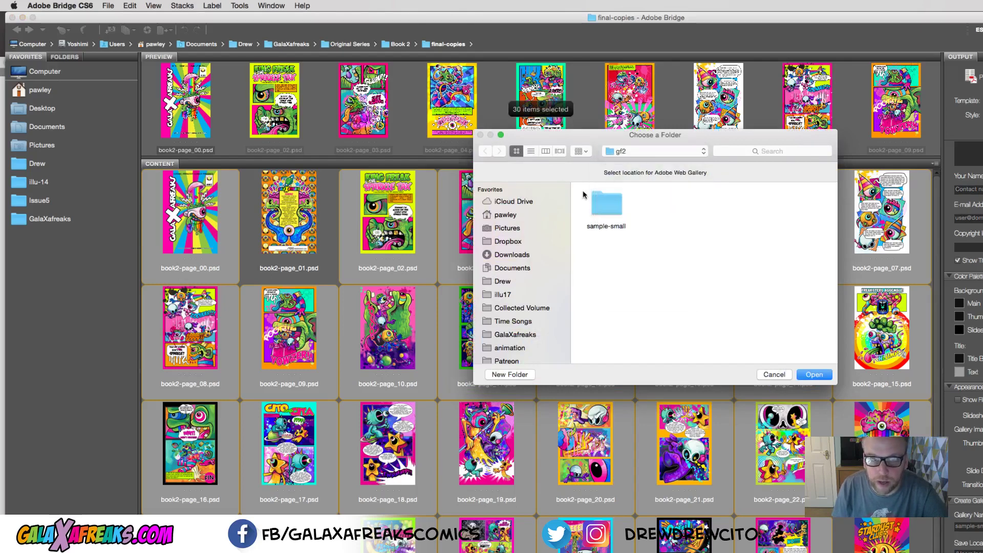
click(811, 377)
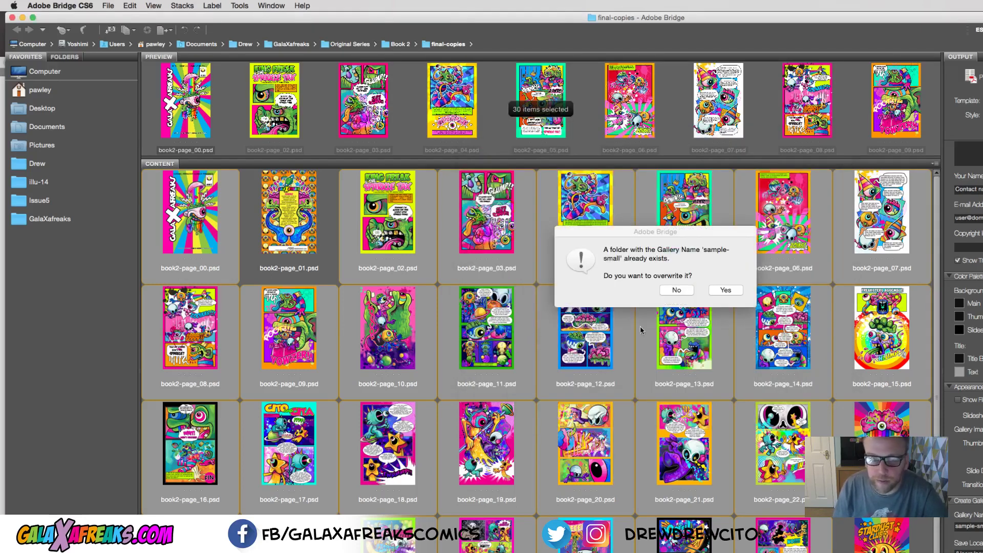
click(726, 290)
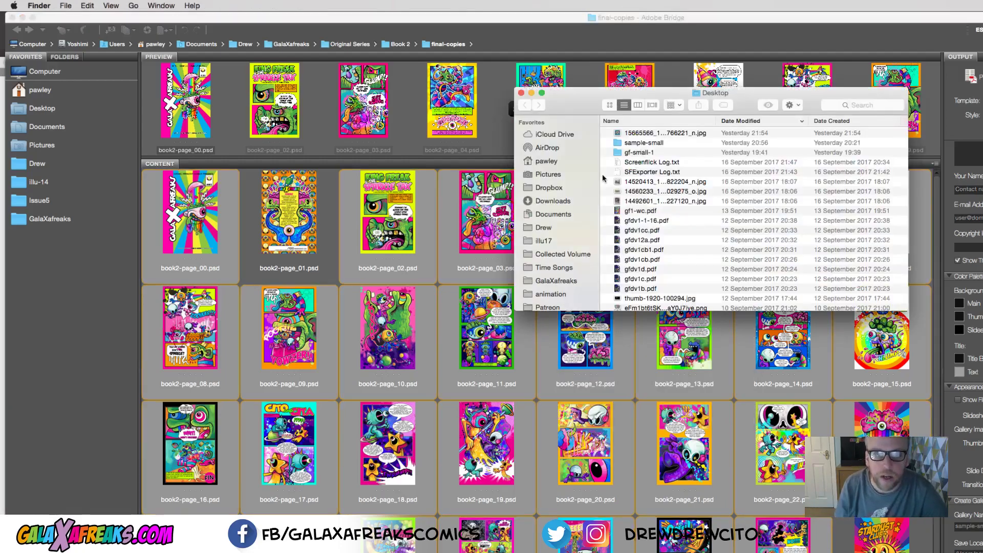
- In Finder, open GalaXafreaks > web ready > gf2 > sample-small > resources > images, and dismiss the finished gallery dialog
click(557, 281)
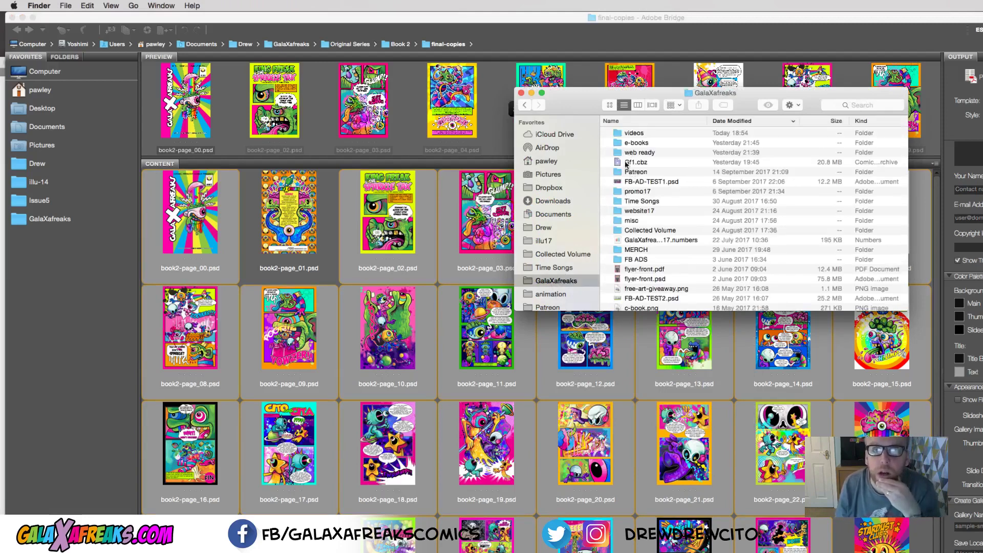
double_click(620, 153)
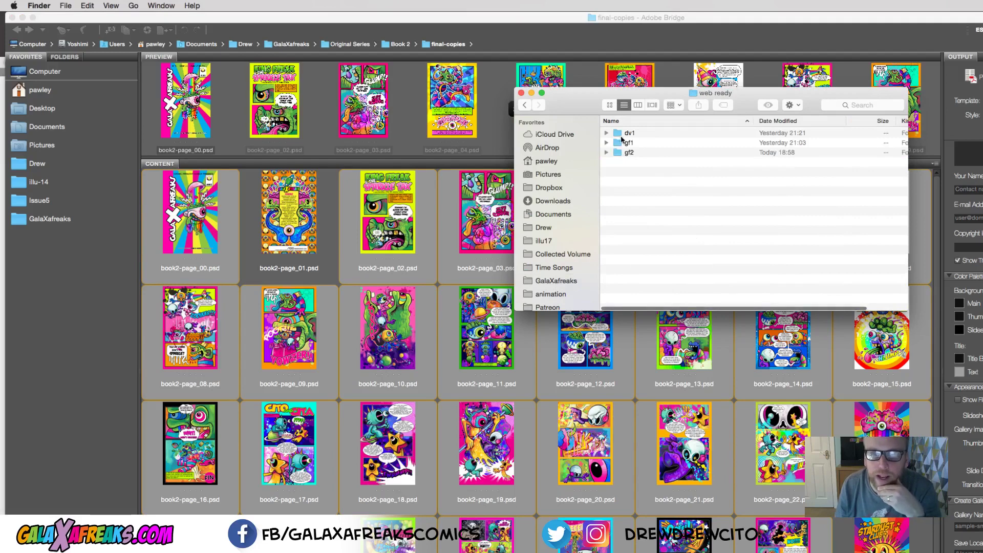
double_click(621, 152)
double_click(620, 134)
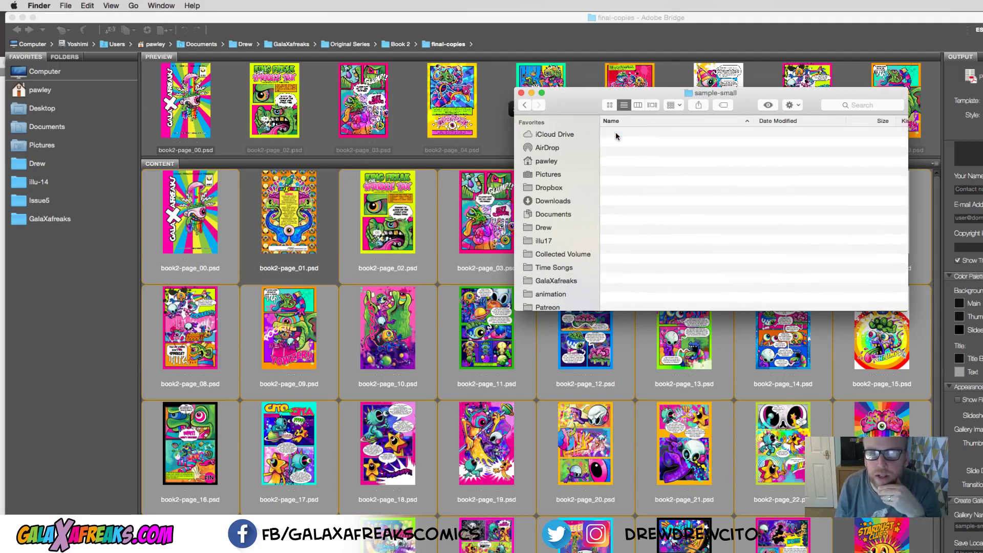
double_click(621, 143)
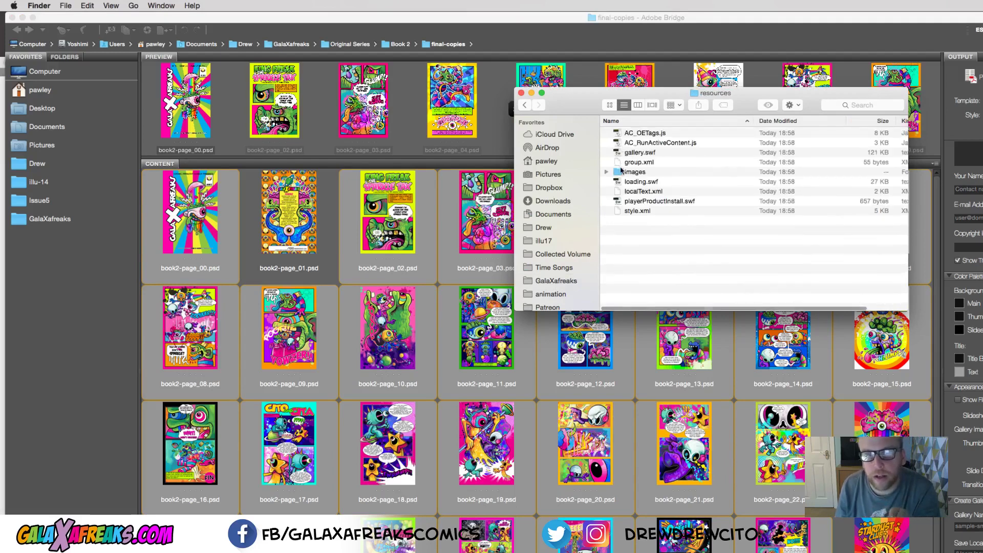
click(621, 172)
double_click(622, 172)
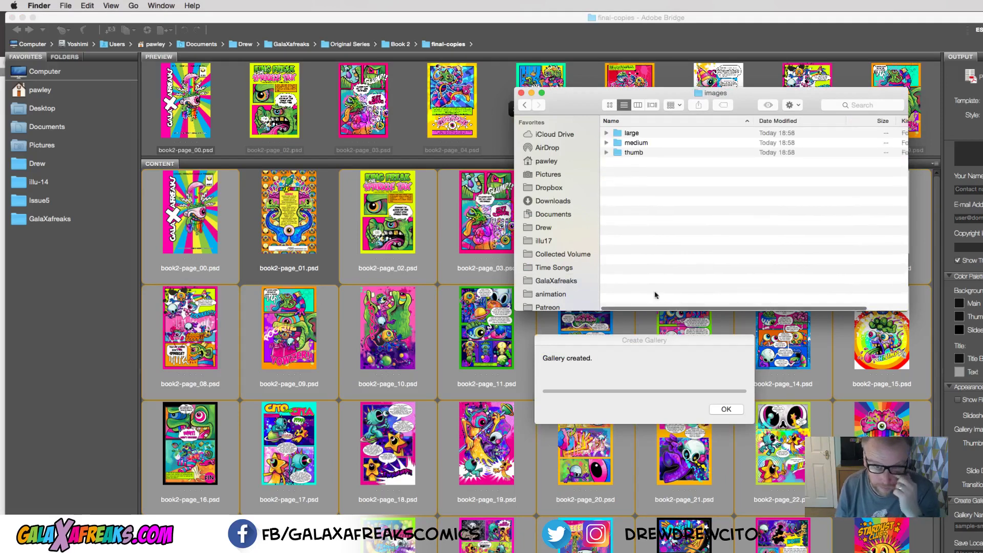
click(709, 371)
click(731, 412)
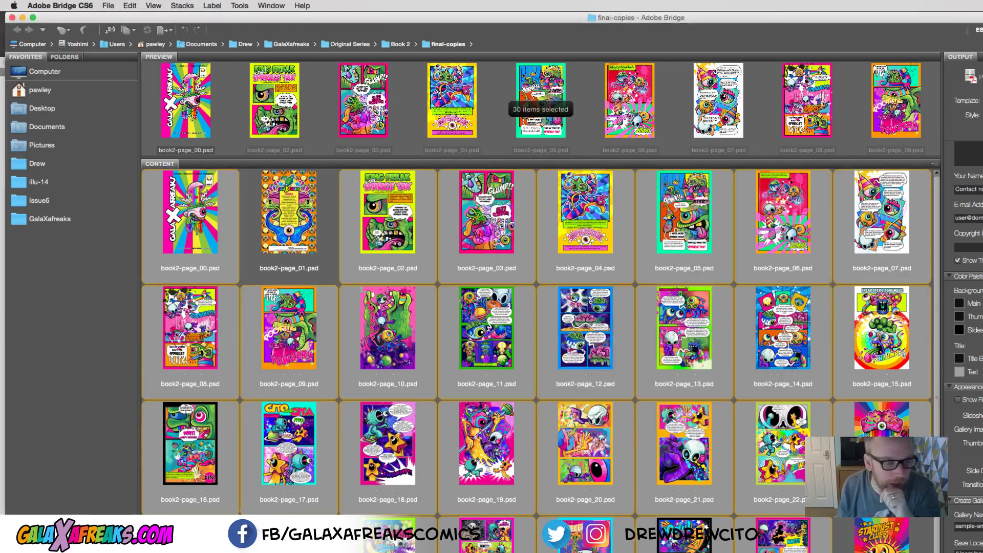
- Return to Finder, show the large folder's contents as icons, and preview the exported book2-page_00.jpg
key(super+Tab)
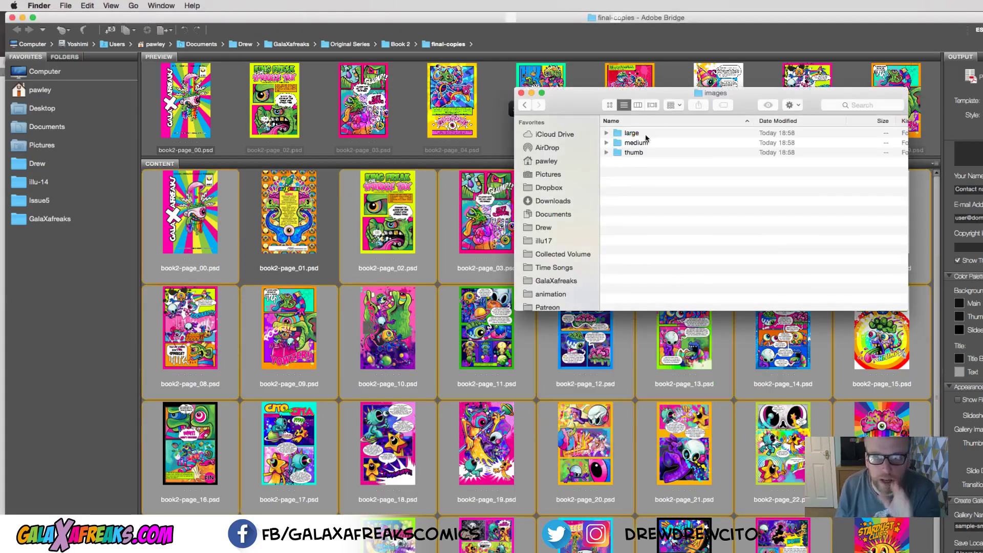
drag(565, 99, 540, 65)
double_click(598, 95)
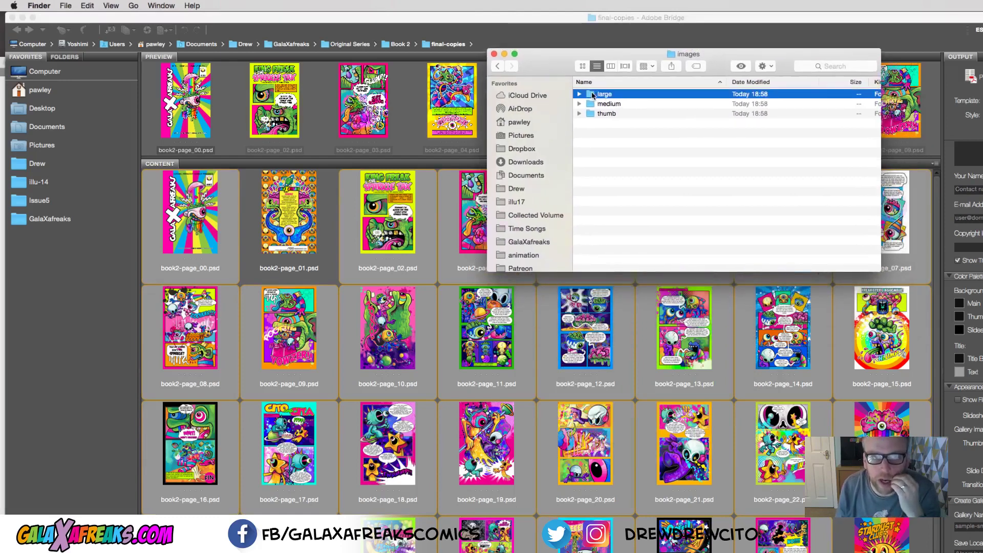
click(583, 67)
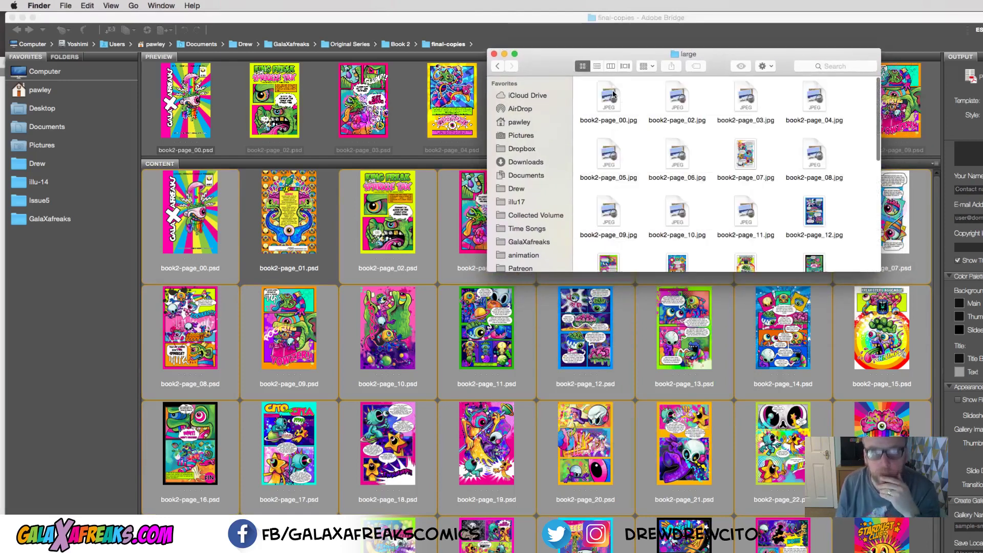
click(609, 102)
key(space)
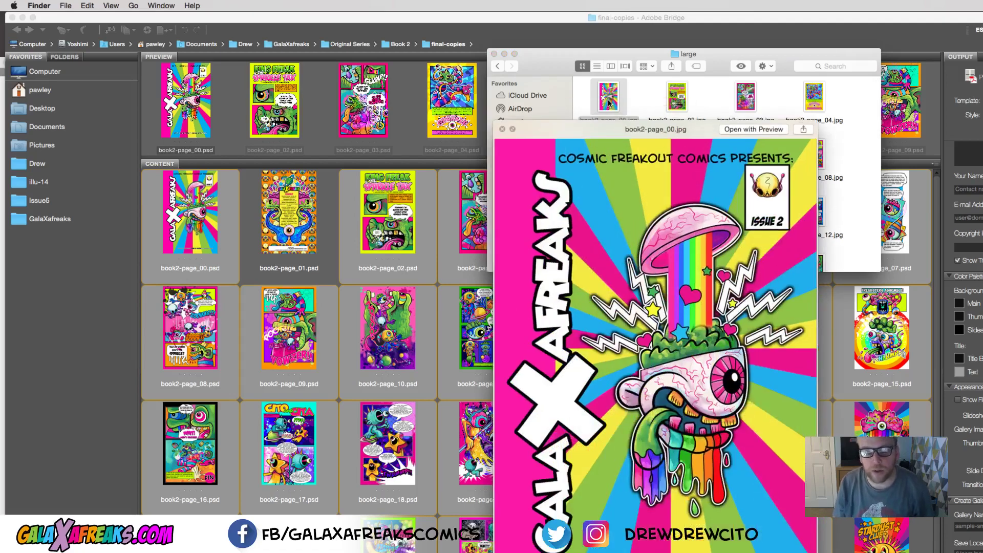
key(space)
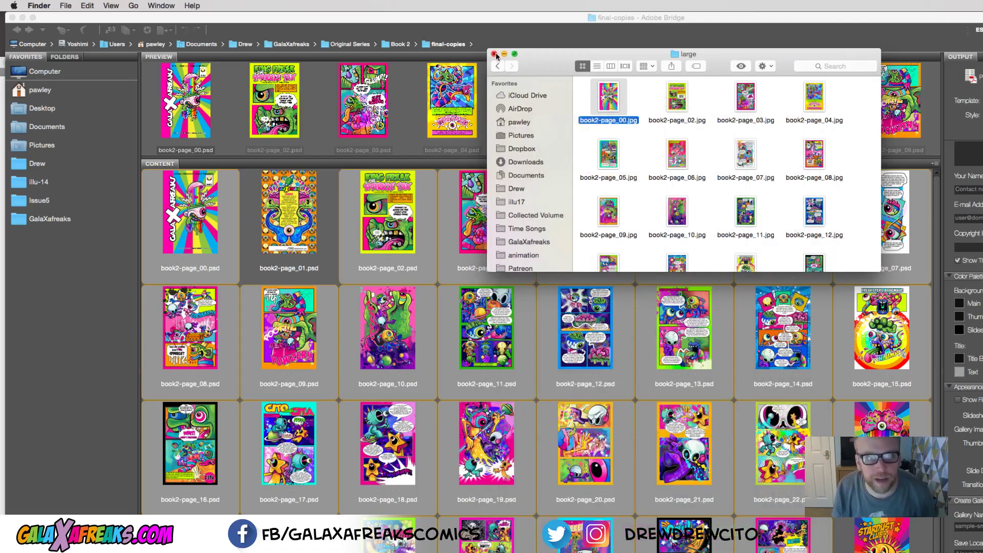
click(495, 55)
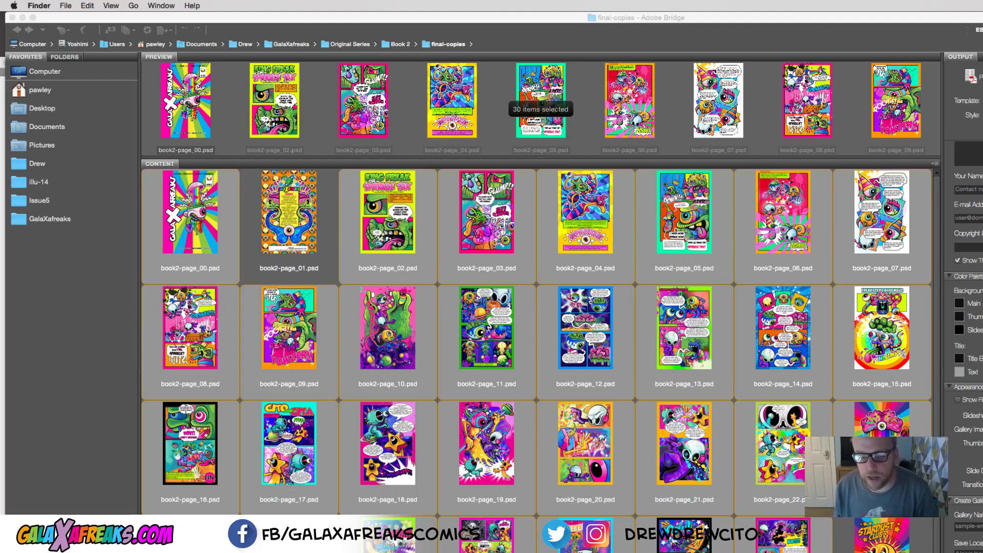
- Switch to the Untitled-1 document in InDesign
key(super+Tab)
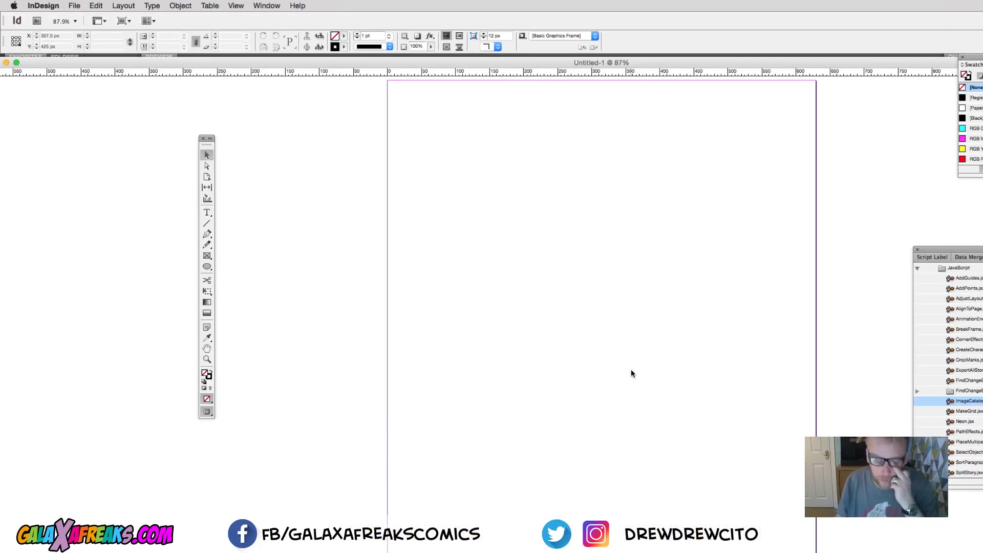
- Close the Scripts panel and review the settings of the [Default] document preset, including page count, page size and margins
click(918, 249)
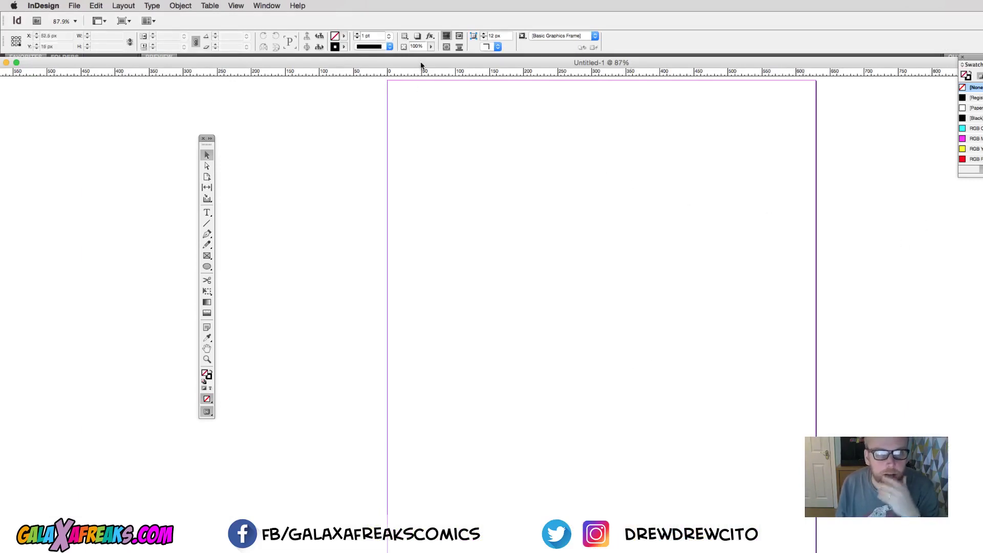
drag(421, 63, 421, 61)
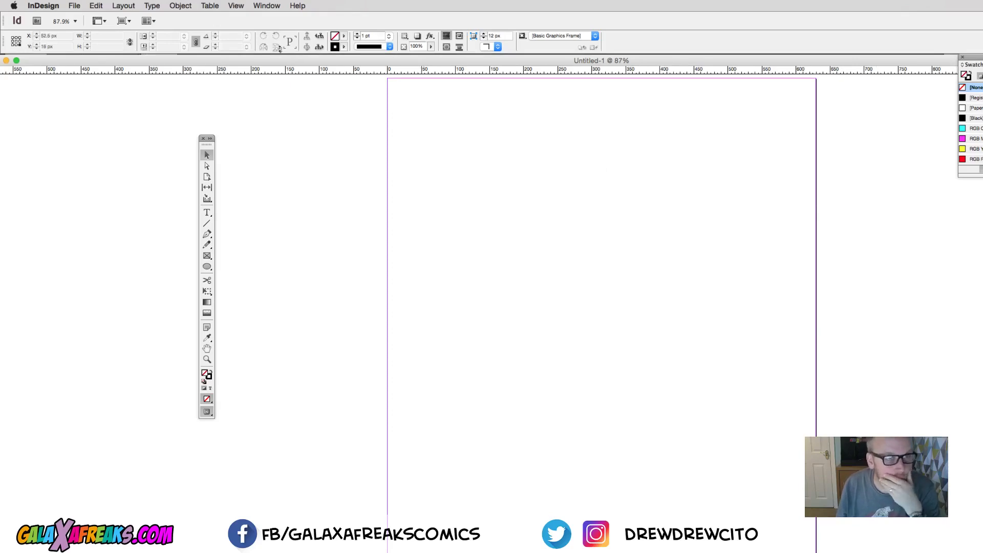
click(74, 5)
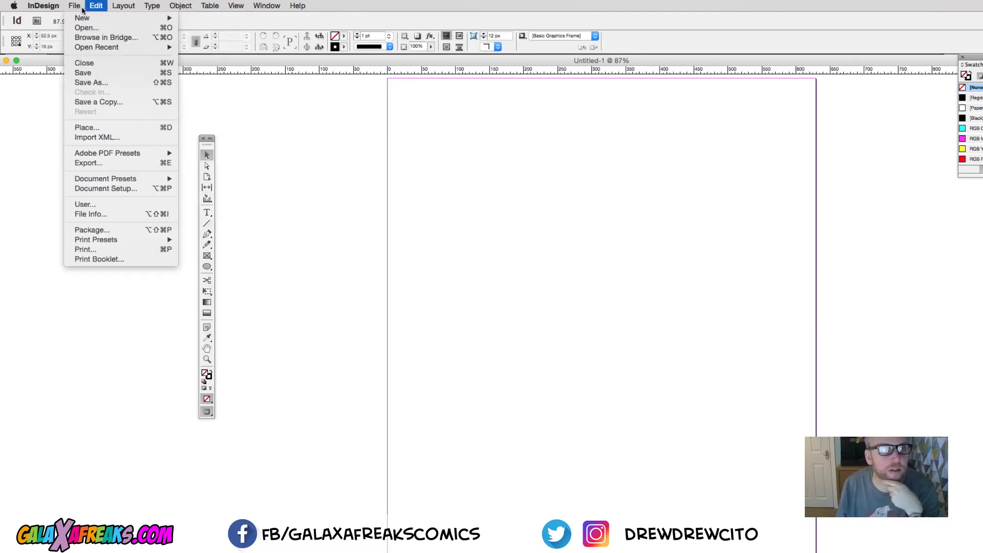
mouse_move(96, 6)
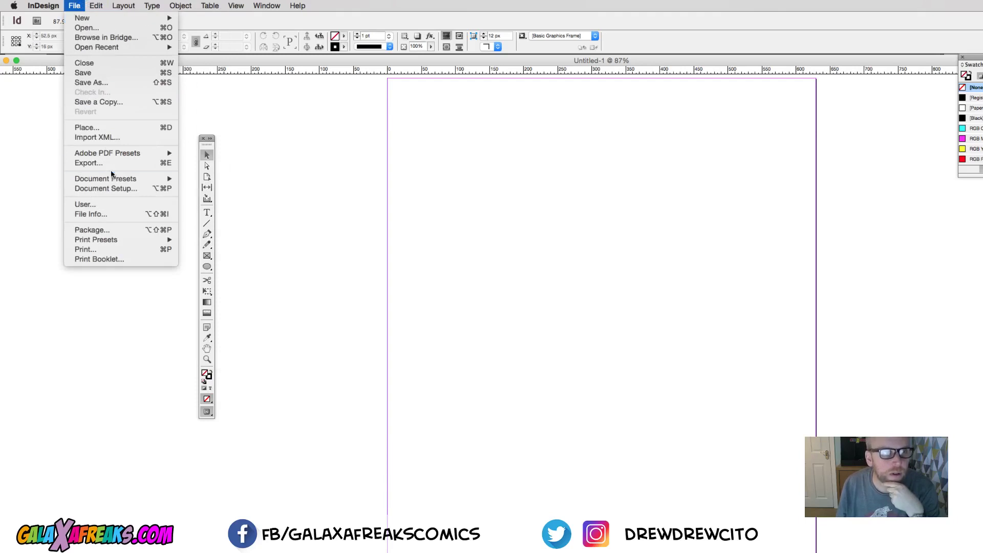
mouse_move(174, 180)
click(221, 179)
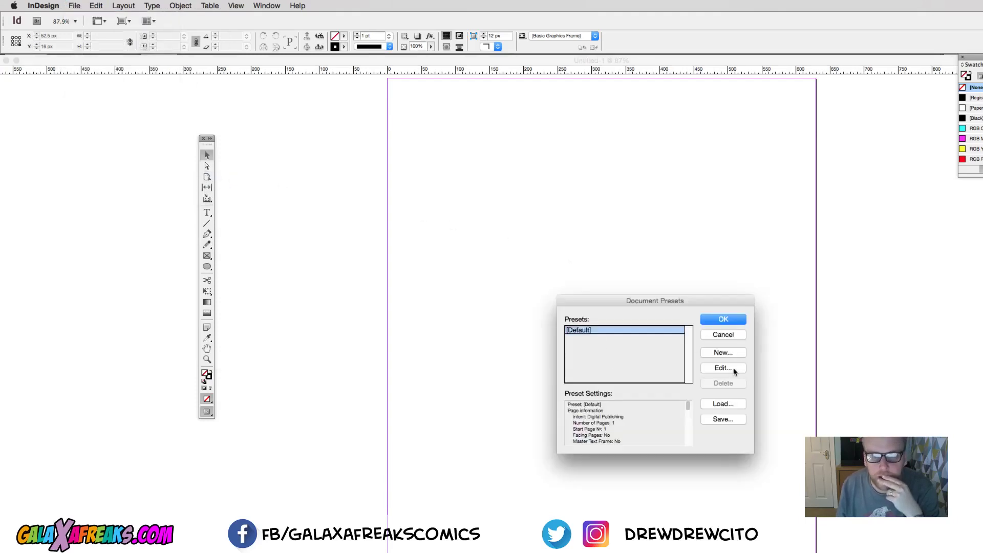
drag(622, 296, 624, 241)
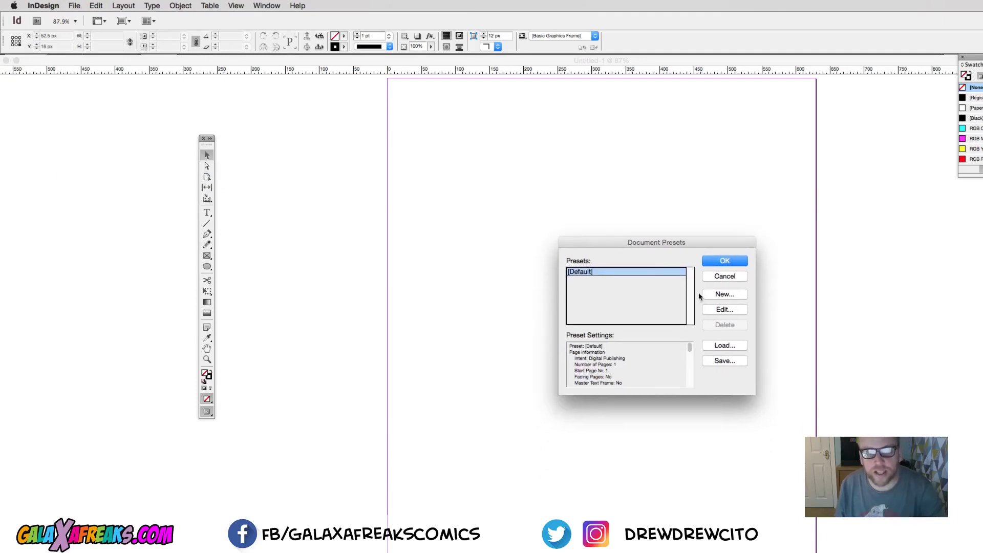
click(724, 310)
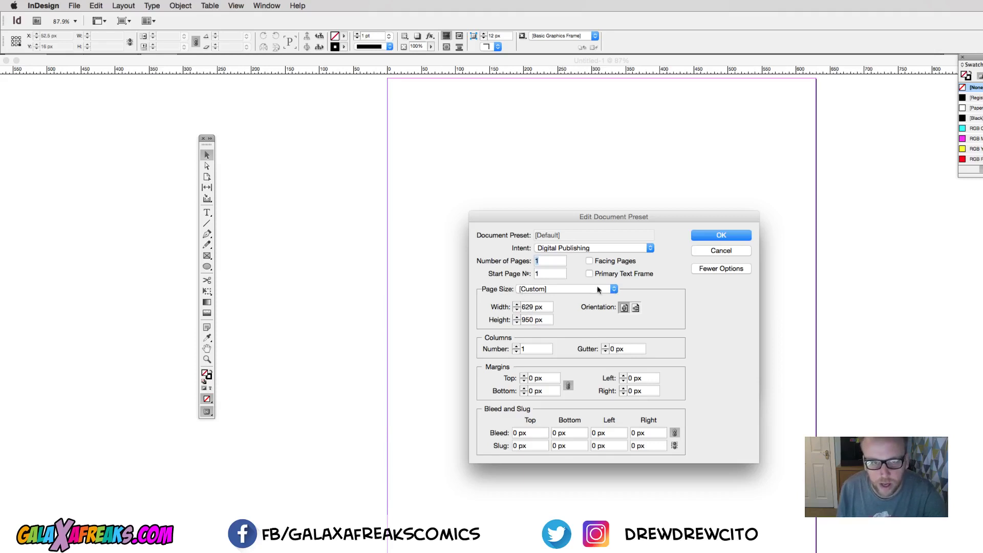
click(543, 262)
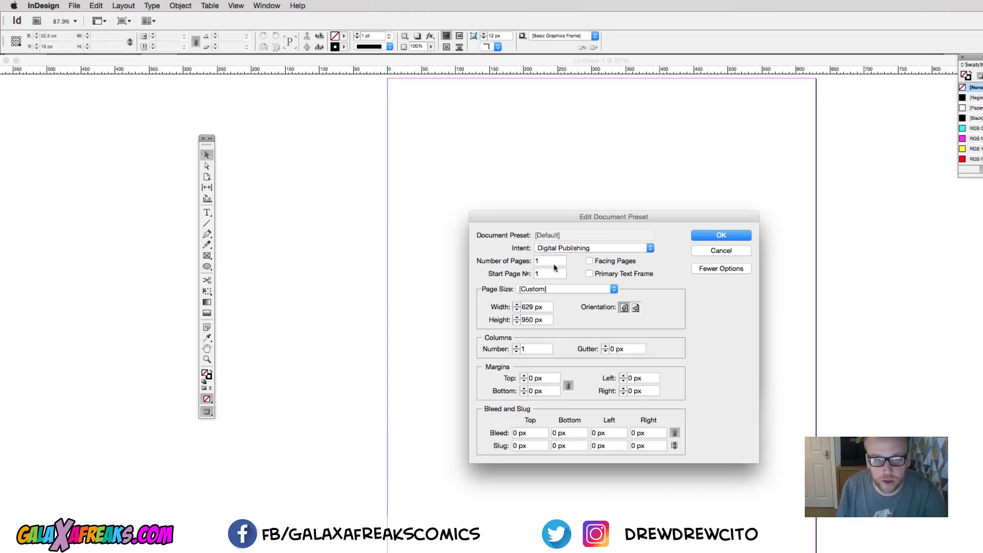
click(736, 240)
click(731, 262)
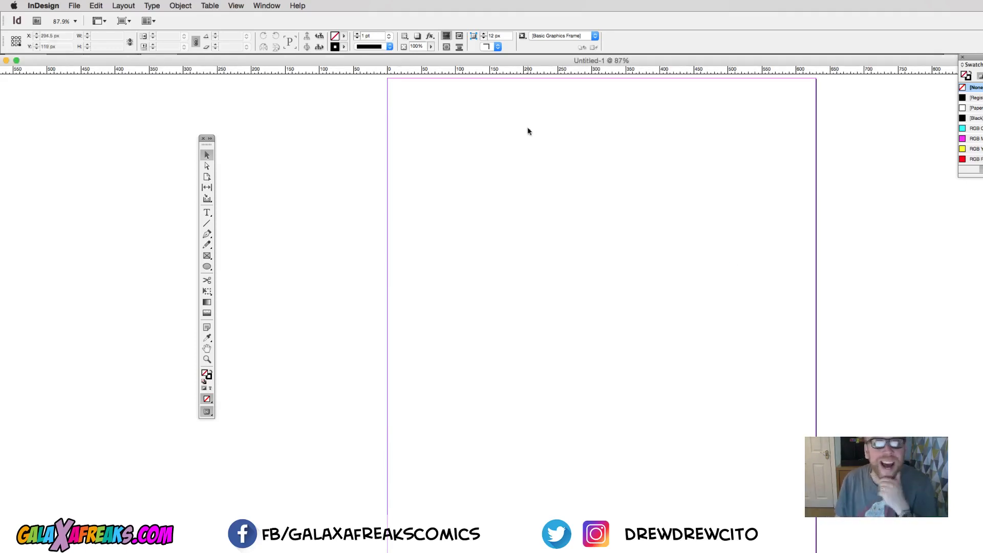
click(75, 5)
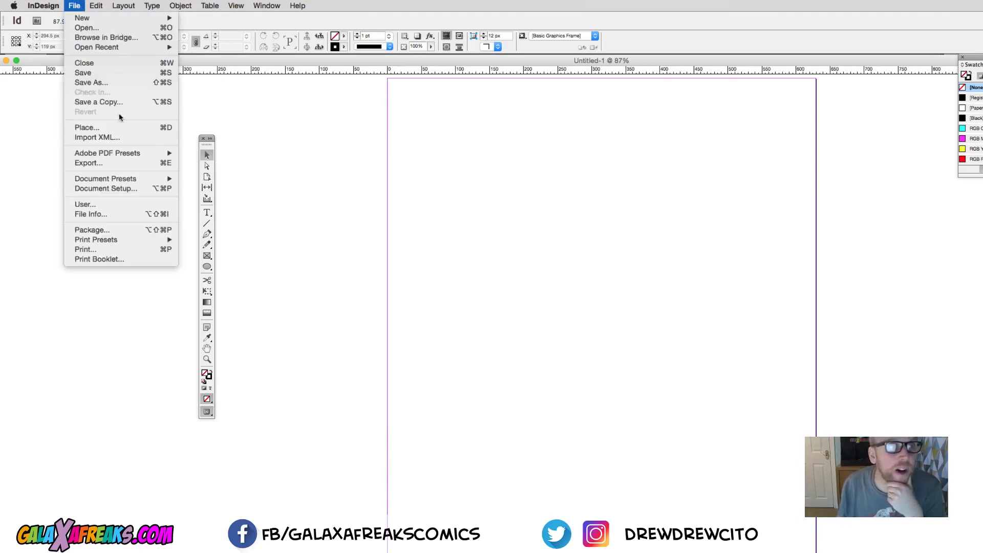
click(122, 128)
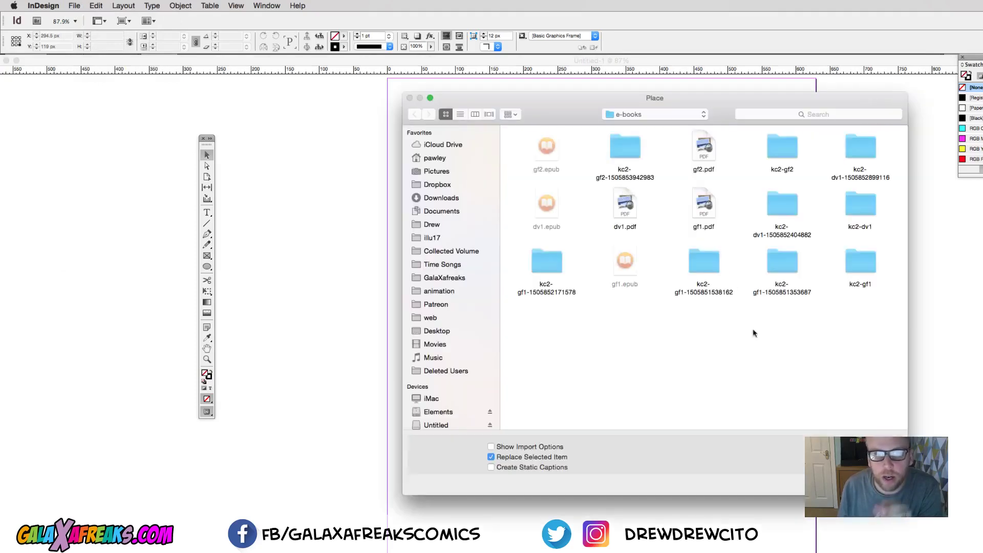
key(Escape)
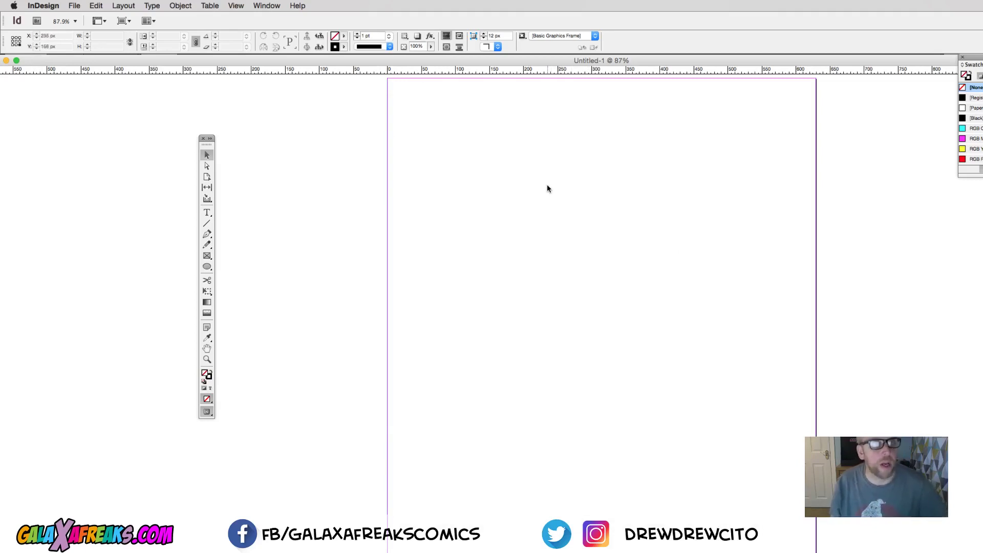
- Show the Scripts panel fully on screen and expand the JavaScript samples under Application > Samples
click(268, 6)
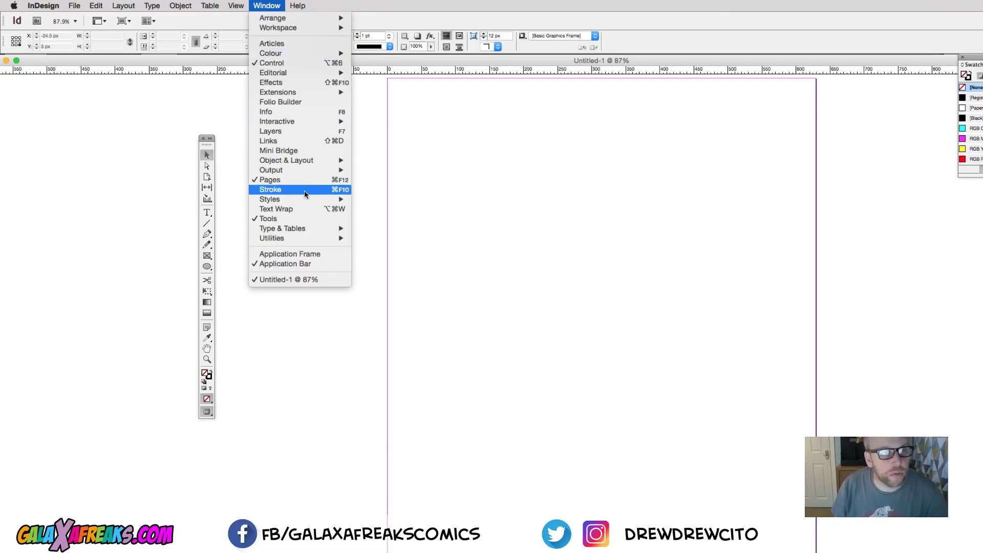
mouse_move(302, 239)
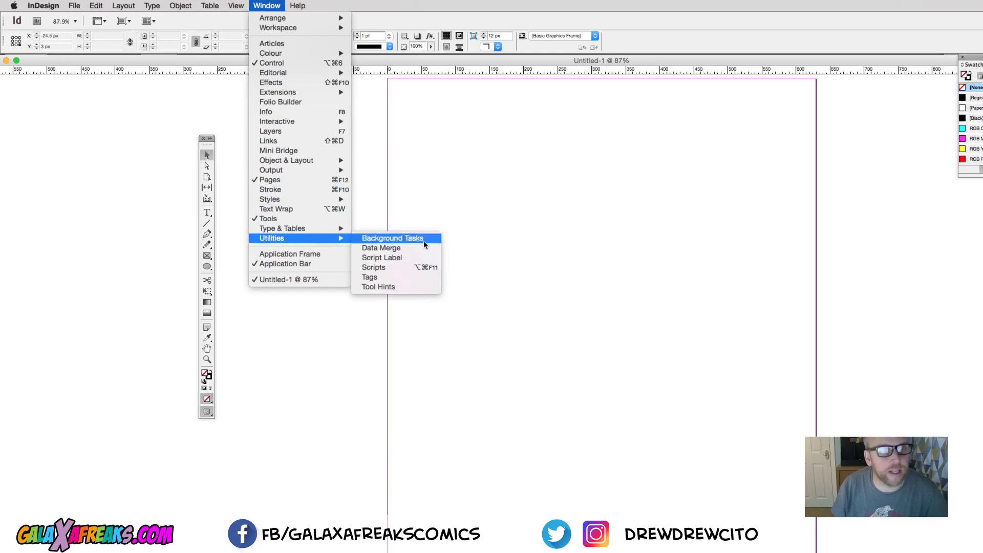
click(378, 268)
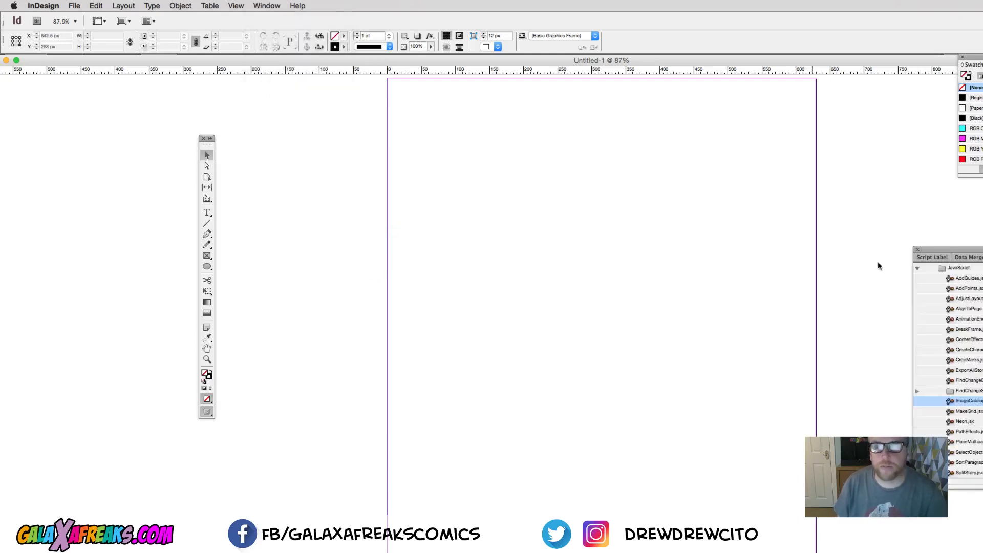
drag(982, 249, 975, 213)
scroll(854, 264, up, 4)
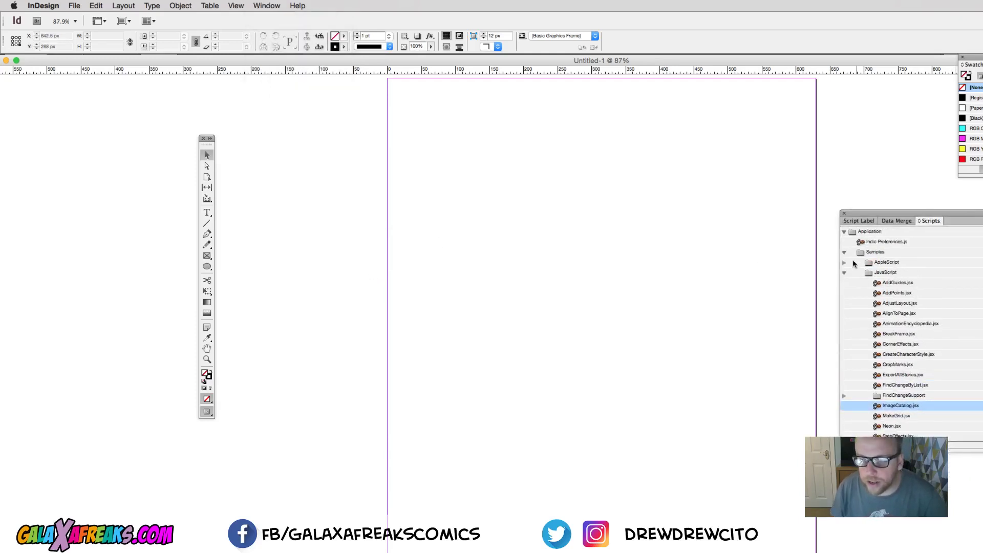
click(844, 273)
click(844, 232)
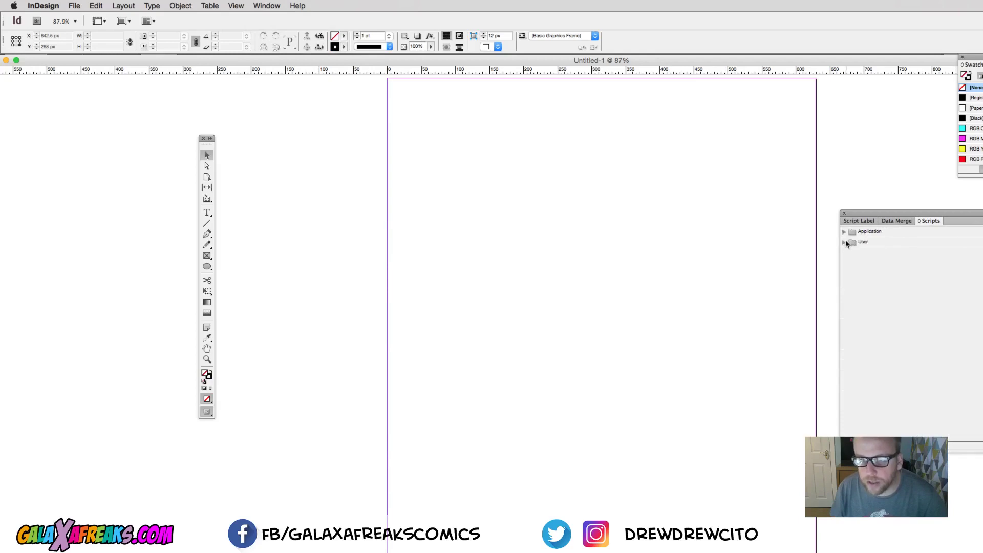
click(844, 232)
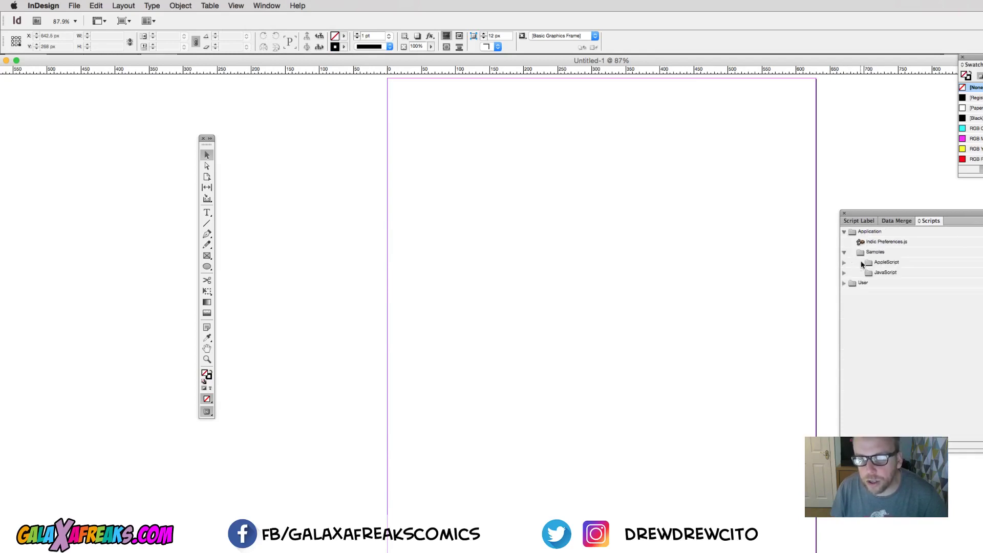
click(845, 272)
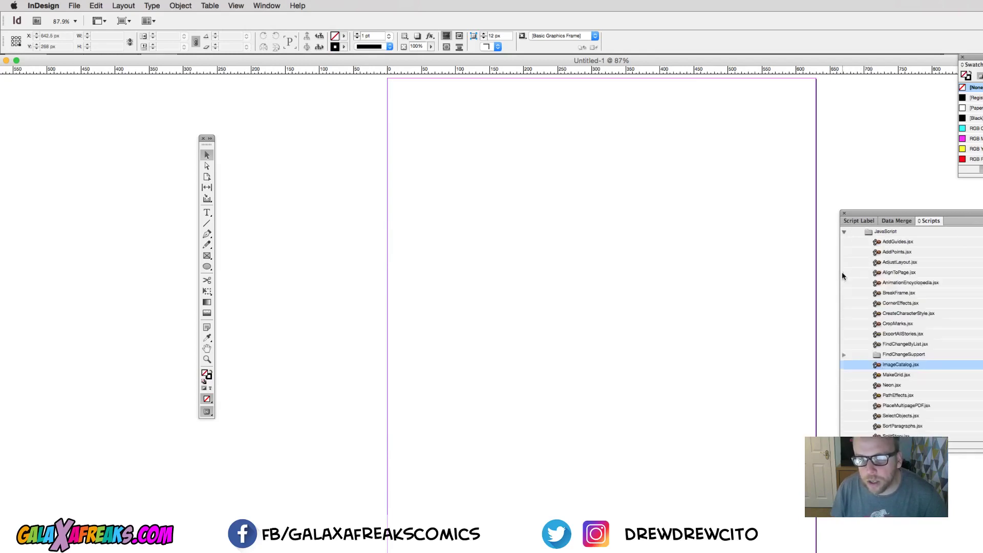
- Run ImageCatalog.jsx and choose gf2 > sample-small > resources > images > large as the image source folder
double_click(902, 365)
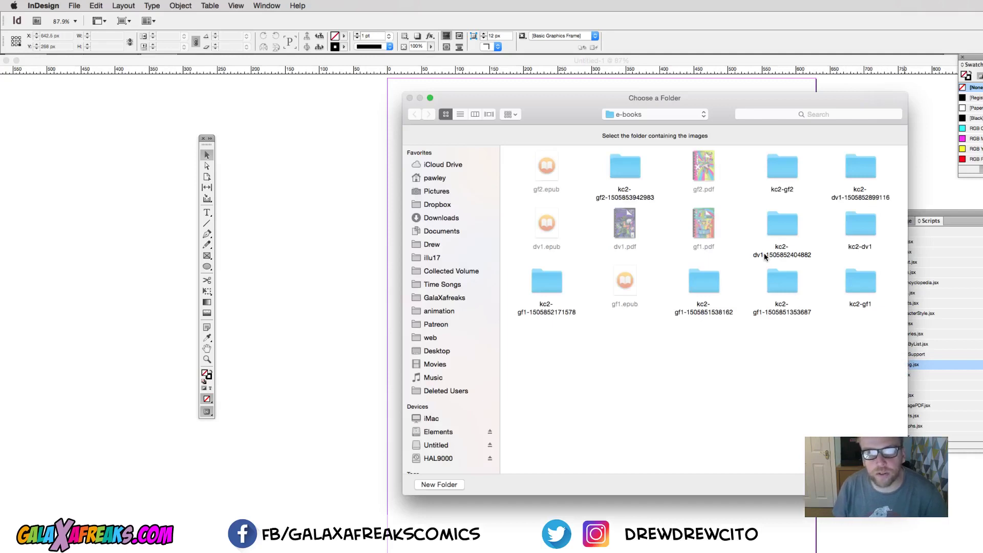
click(643, 116)
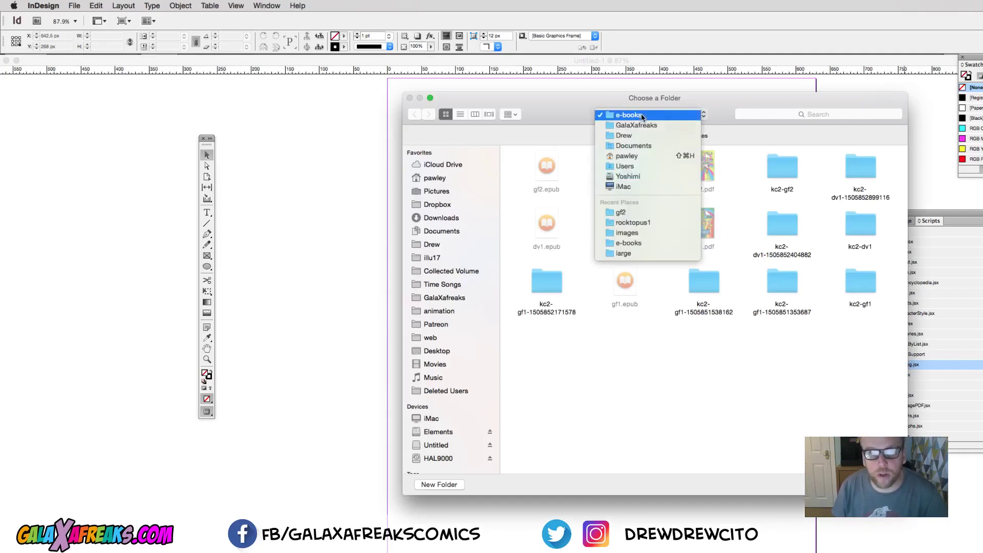
click(620, 213)
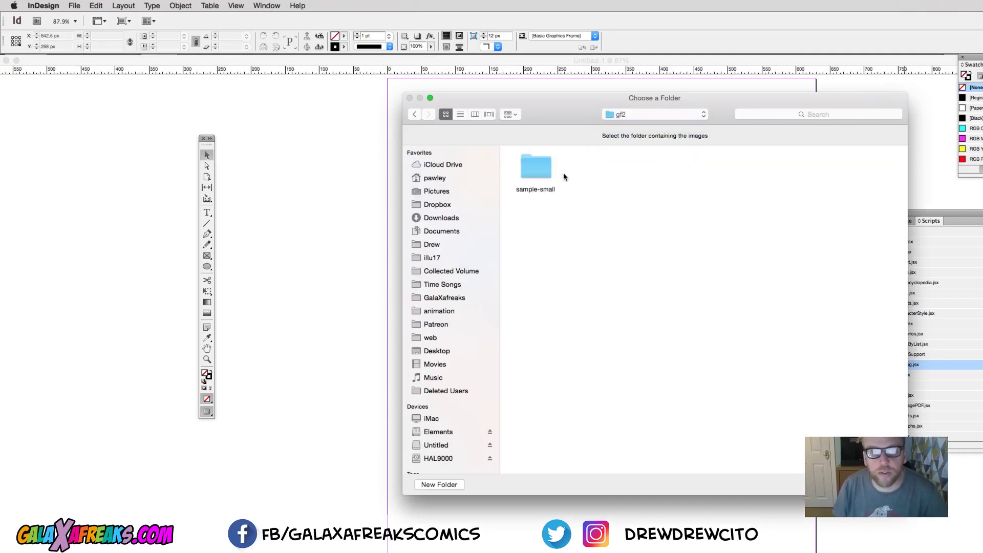
double_click(542, 168)
double_click(539, 173)
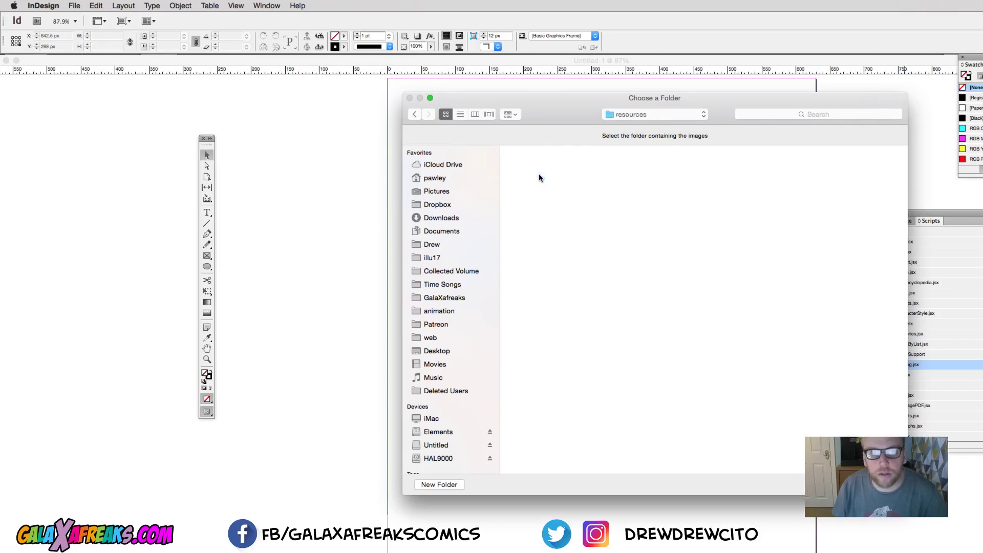
double_click(542, 168)
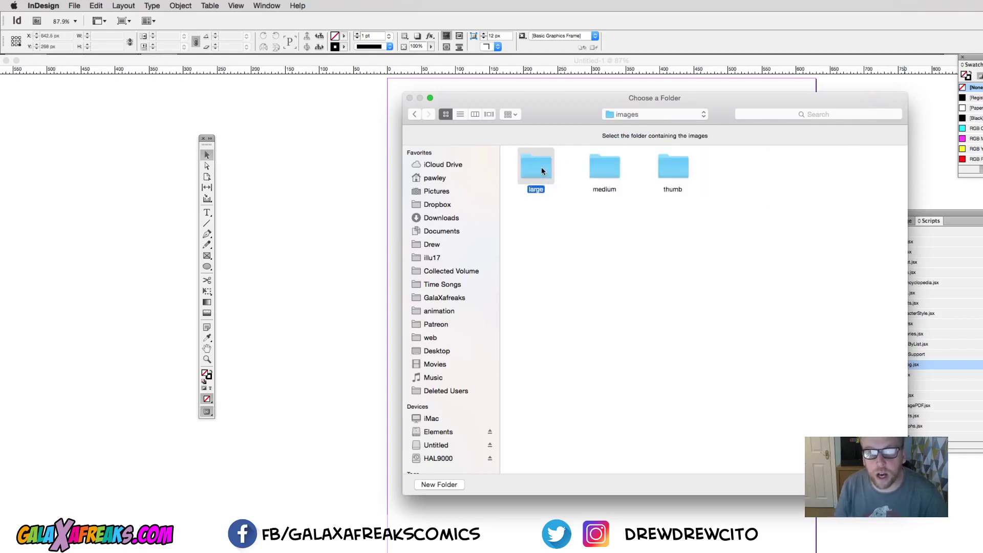
double_click(542, 169)
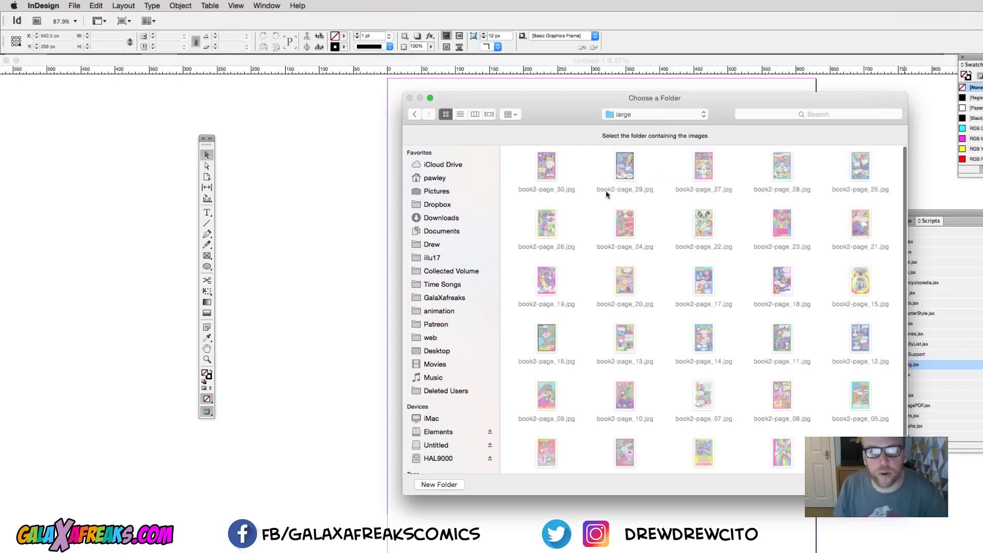
click(415, 114)
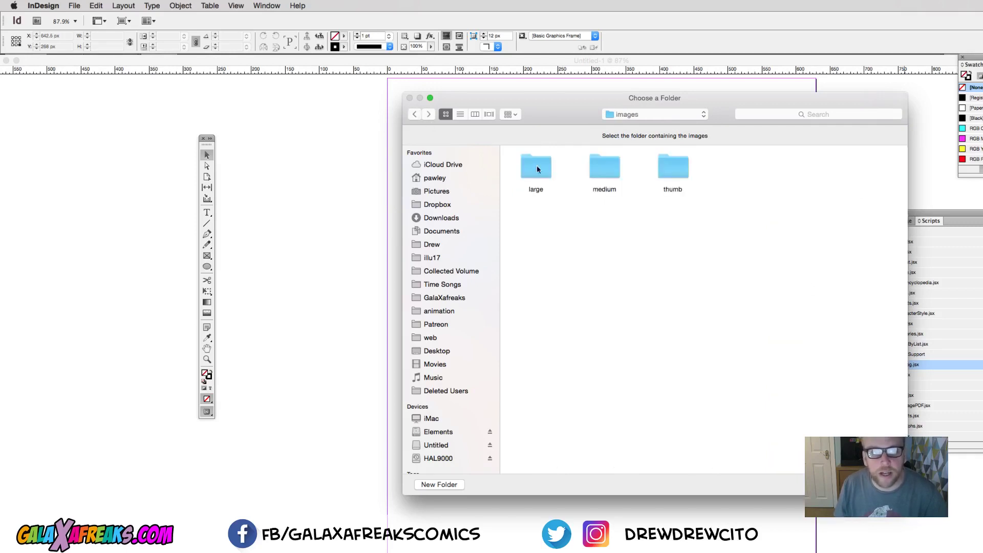
key(Return)
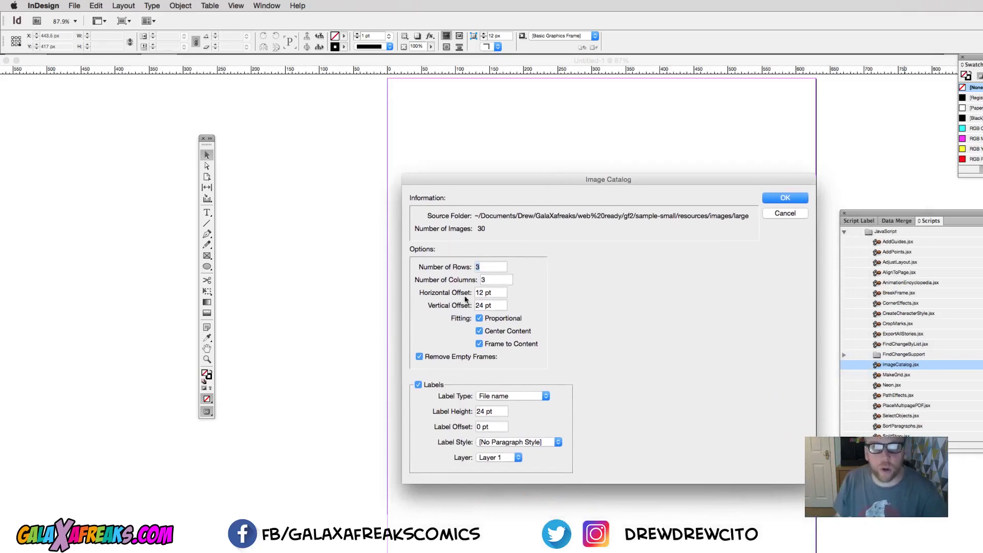
- Set the image catalog to 1 row and 1 column with horizontal and vertical offsets of 0 pt
text(1)
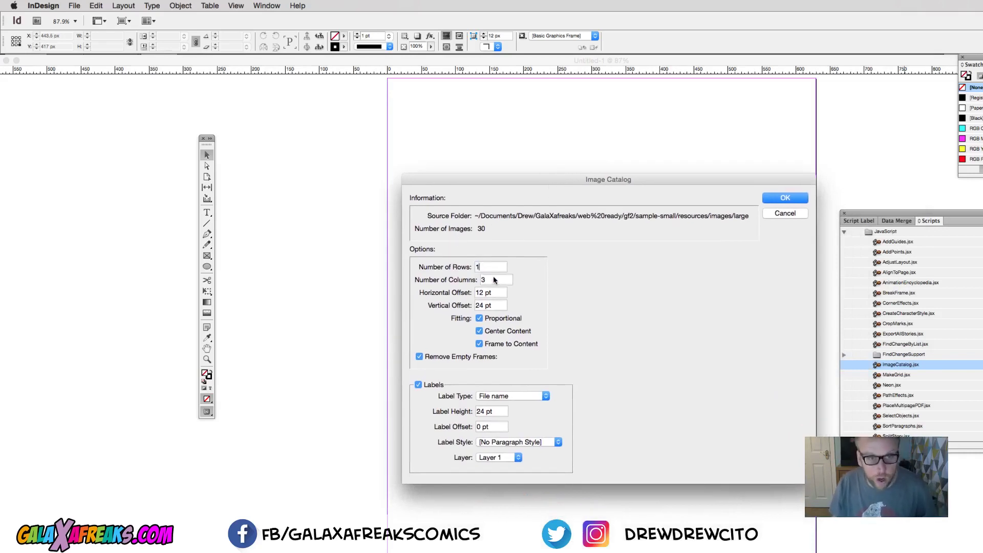
key(Tab)
text(1)
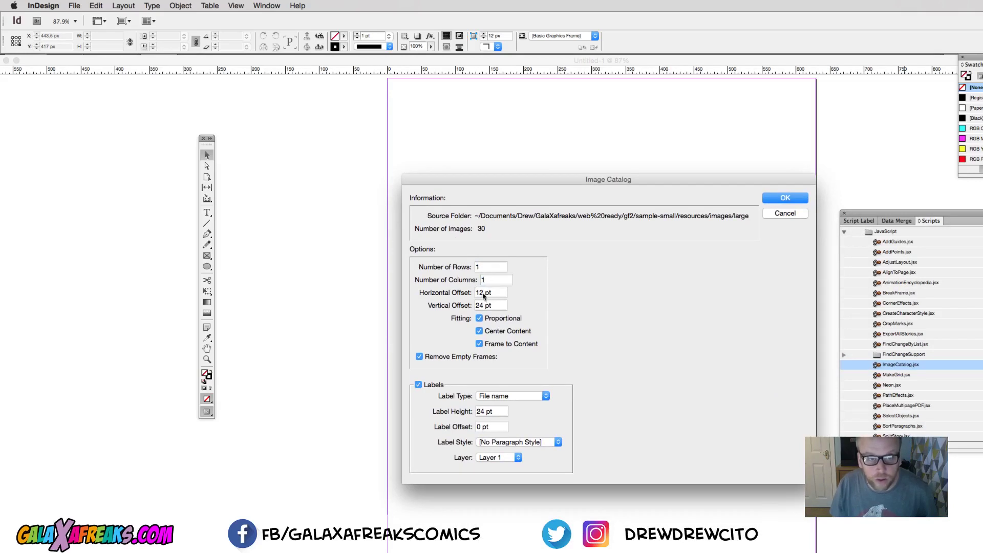
mouse_move(484, 293)
mouse_down()
mouse_move(468, 293)
mouse_move(470, 306)
mouse_up()
text(0)
text(0)
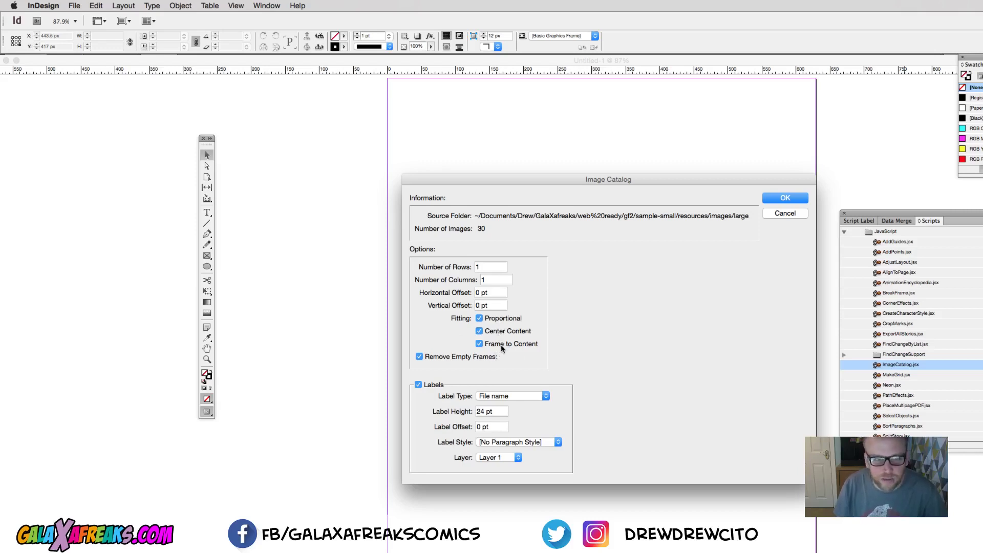
- Turn off labels for the image catalog, generate it, and dismiss the completion dialog
click(418, 387)
click(418, 386)
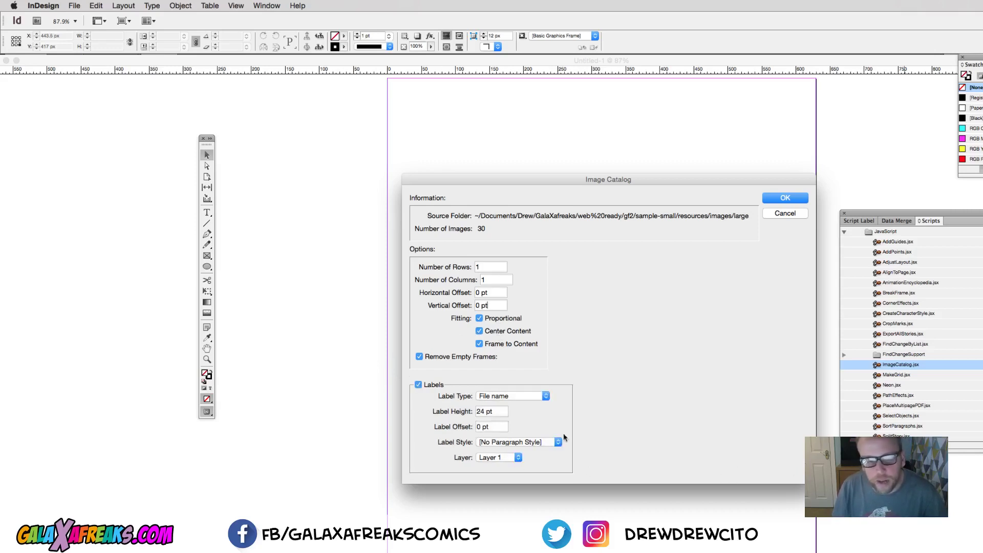
click(419, 386)
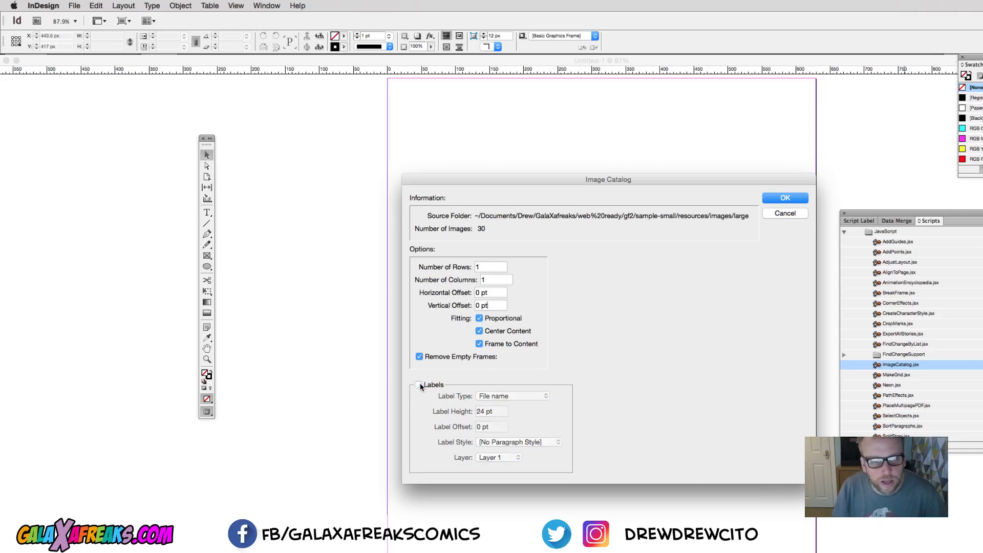
click(784, 199)
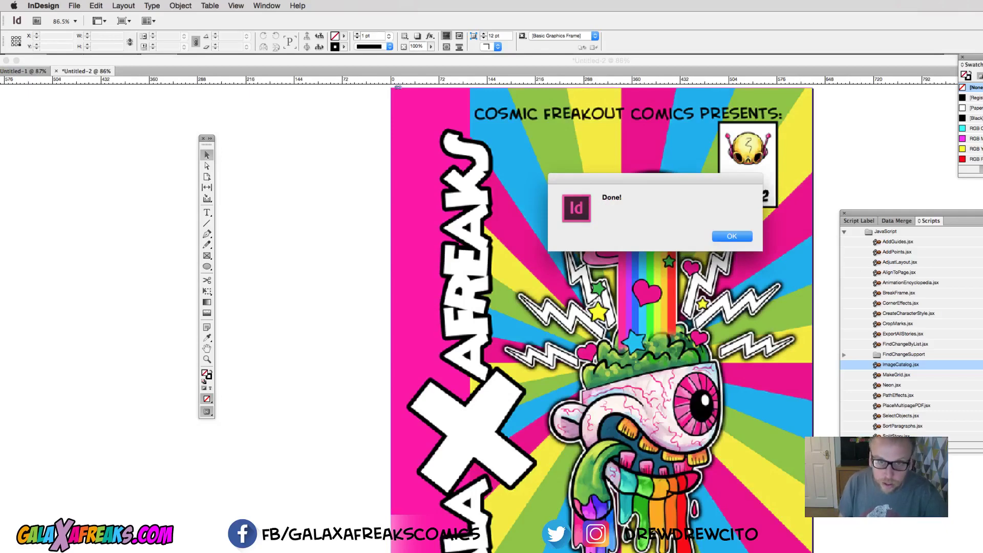
click(732, 237)
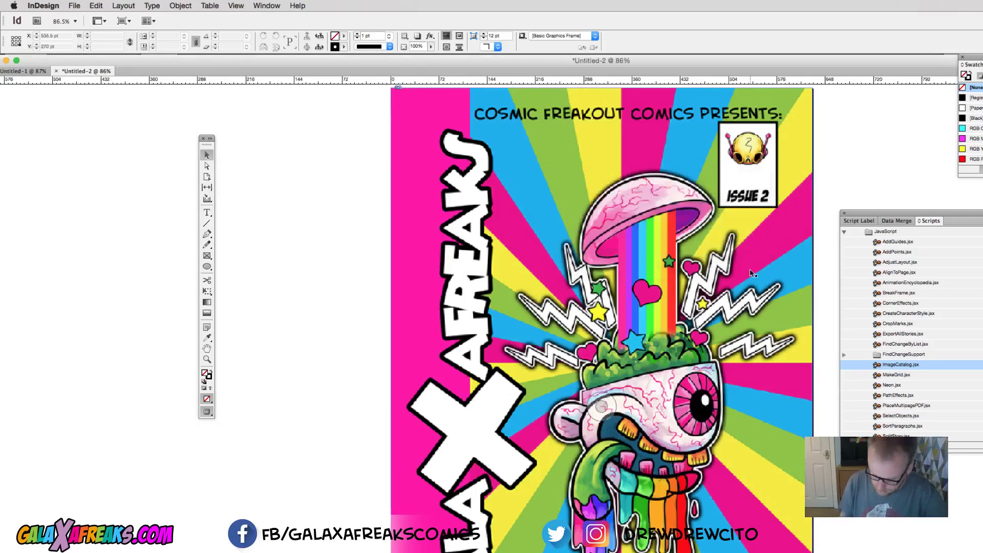
- Zoom the new catalog document out to 25% to view the placed comic pages
key(super+minus)
key(super+minus)
key(super+minus)
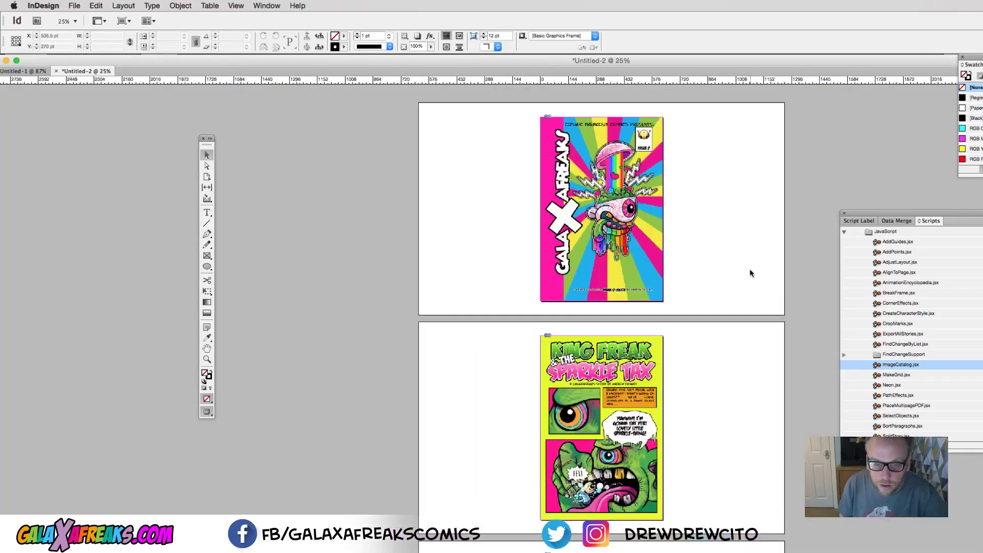
- Look through the placed comic pages in the catalog document and return to the cover page
key(super+minus)
scroll(702, 308, down, 5)
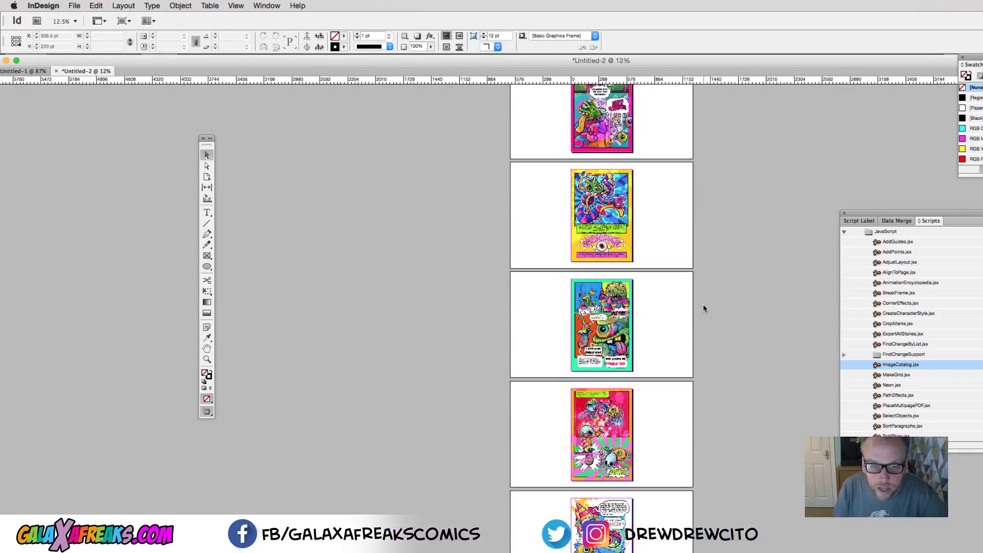
scroll(703, 307, up, 4)
key(super+equal)
key(super+equal)
key(super+equal)
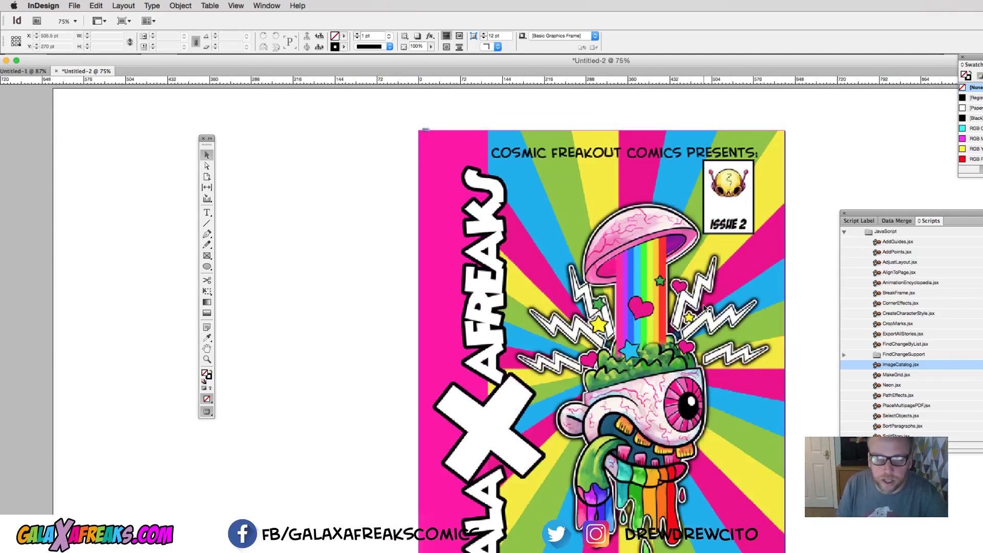
- Start exporting the document in EPUB format as gf2b.epub in the e-books folder
click(74, 6)
click(108, 165)
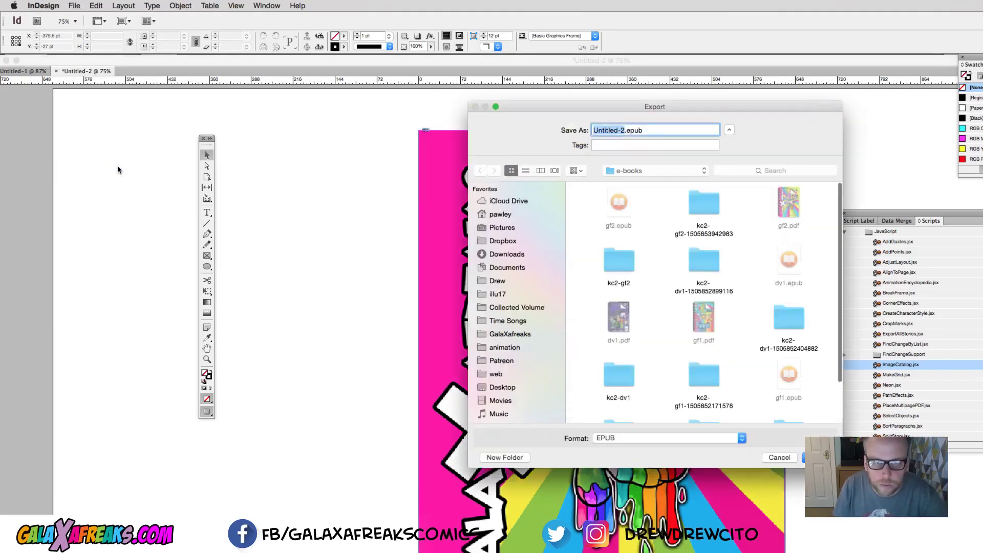
text(gf2)
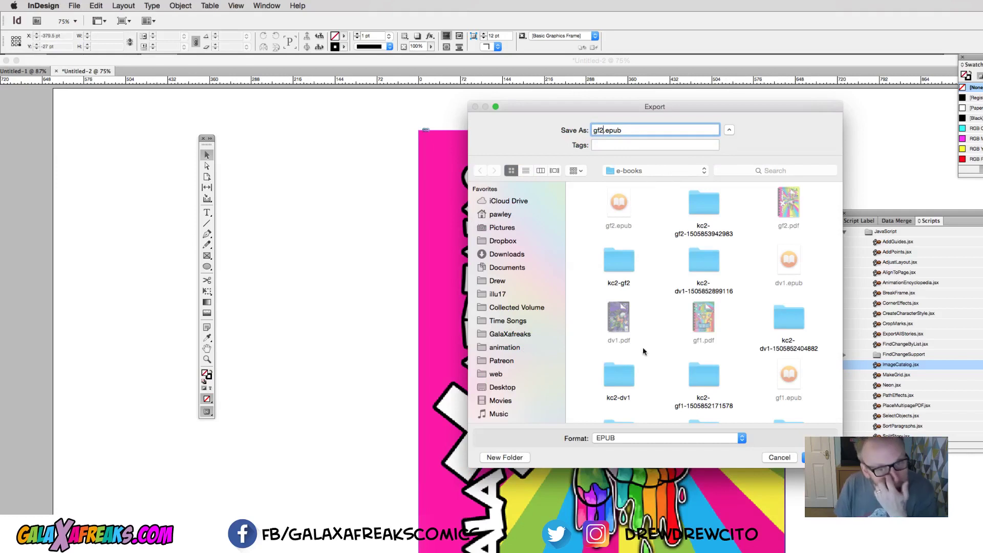
click(652, 438)
click(653, 439)
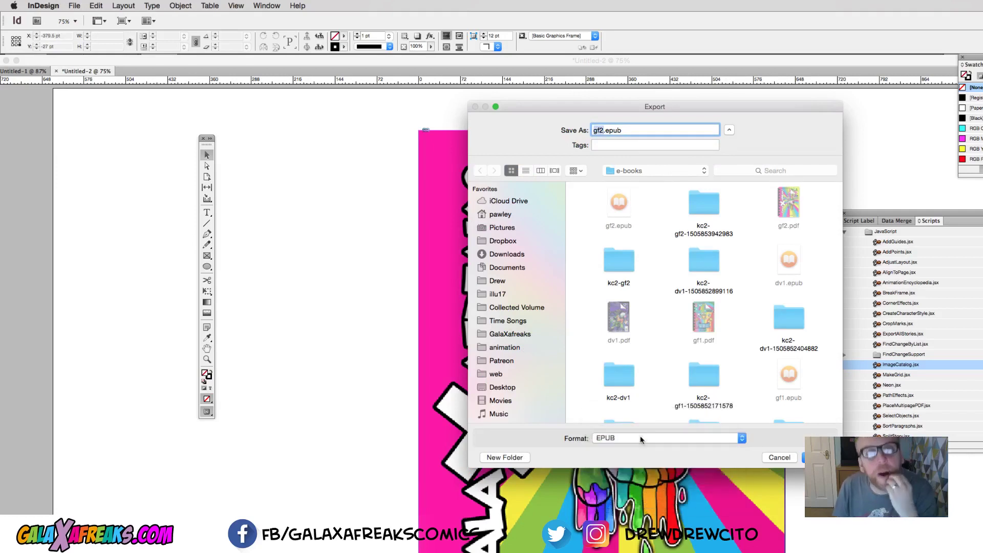
click(605, 131)
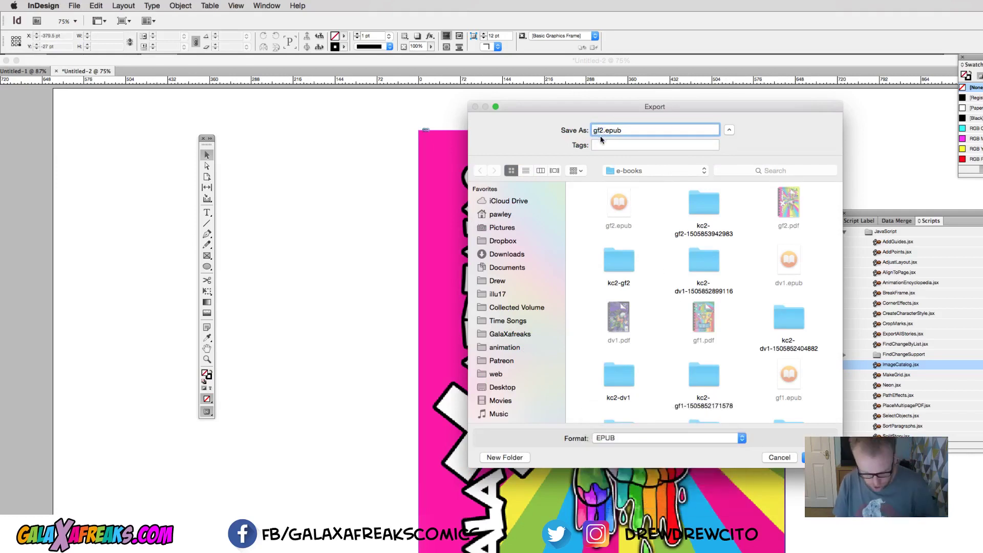
text(b)
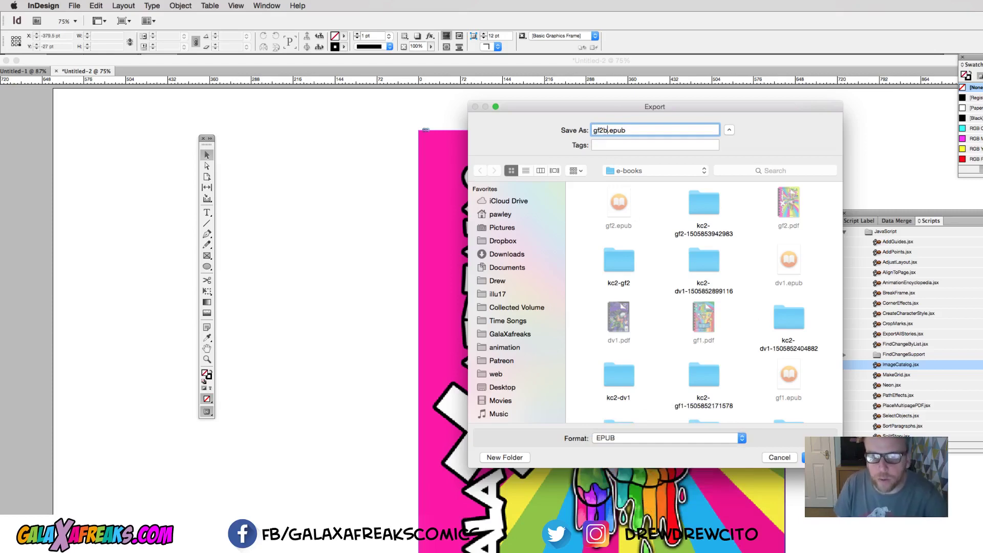
key(Return)
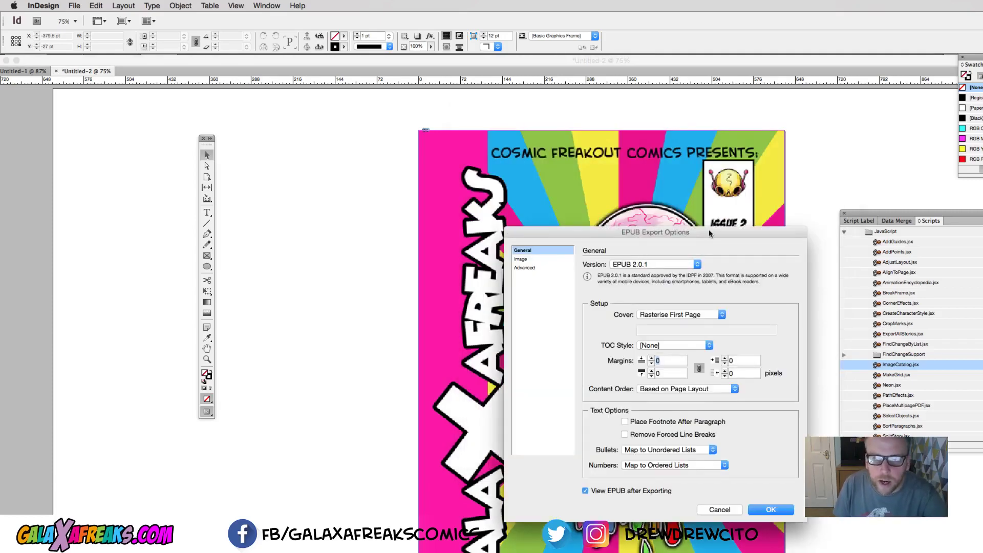
- Export the EPUB with an image resolution of 150 ppi and cancel its automatic opening in Kindle Comic Creator
drag(710, 234, 729, 183)
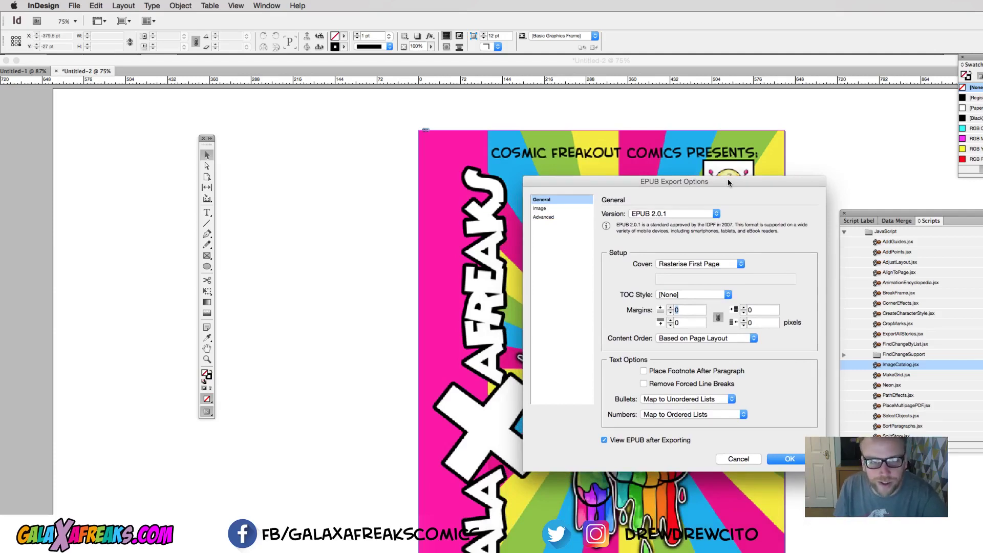
click(541, 209)
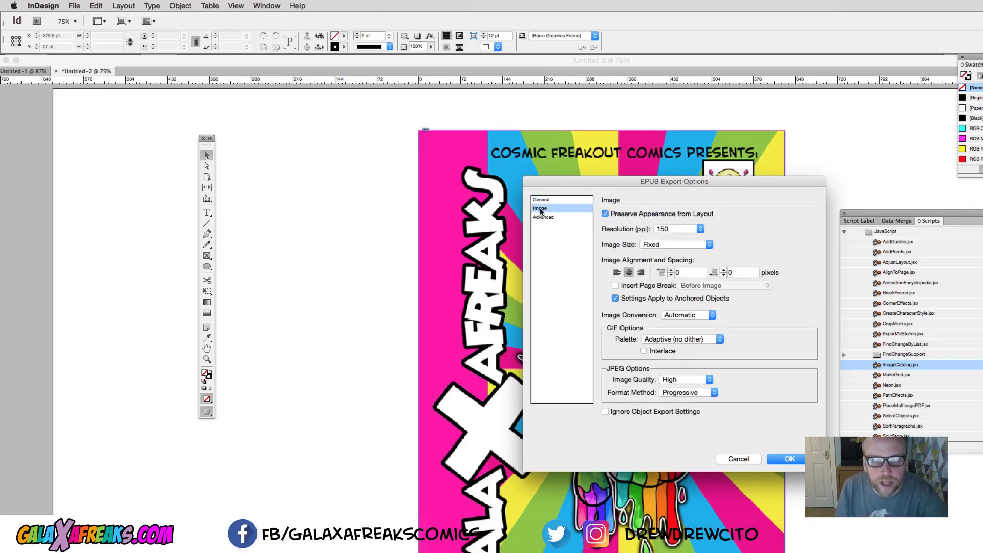
click(669, 232)
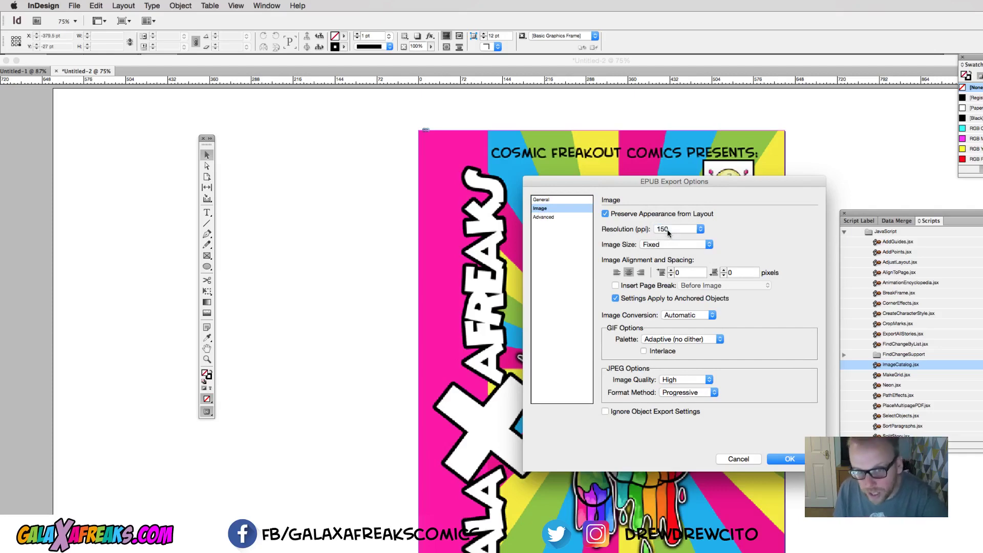
click(791, 459)
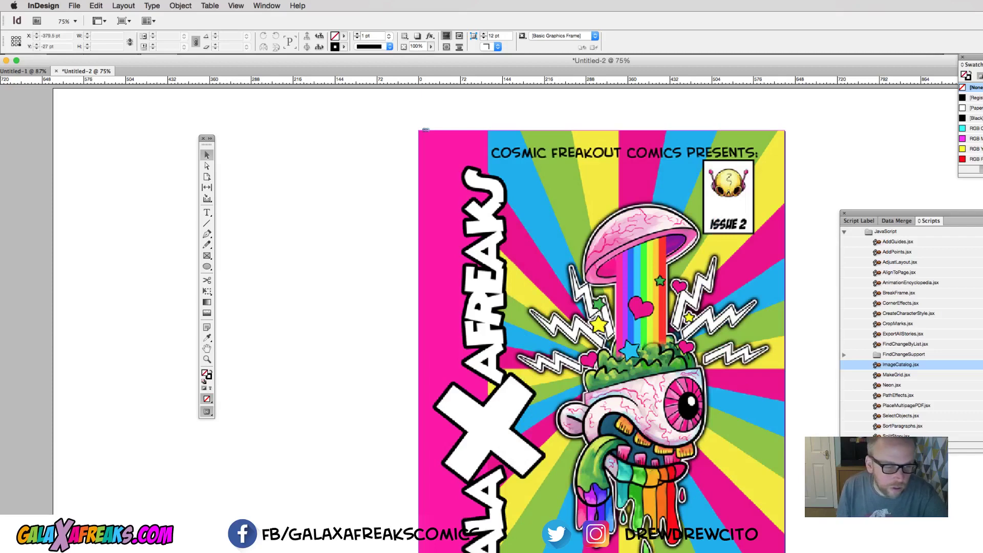
key(super+Tab)
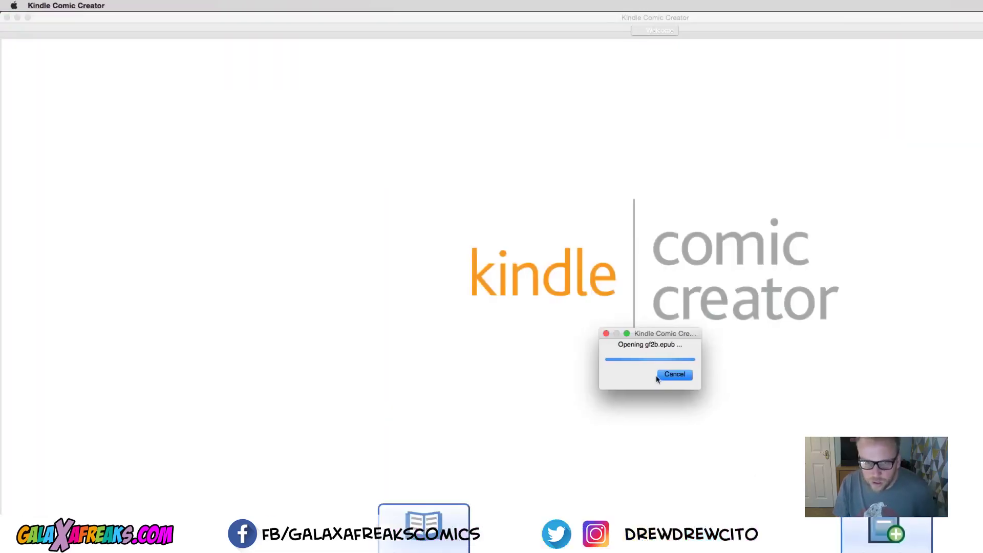
click(661, 377)
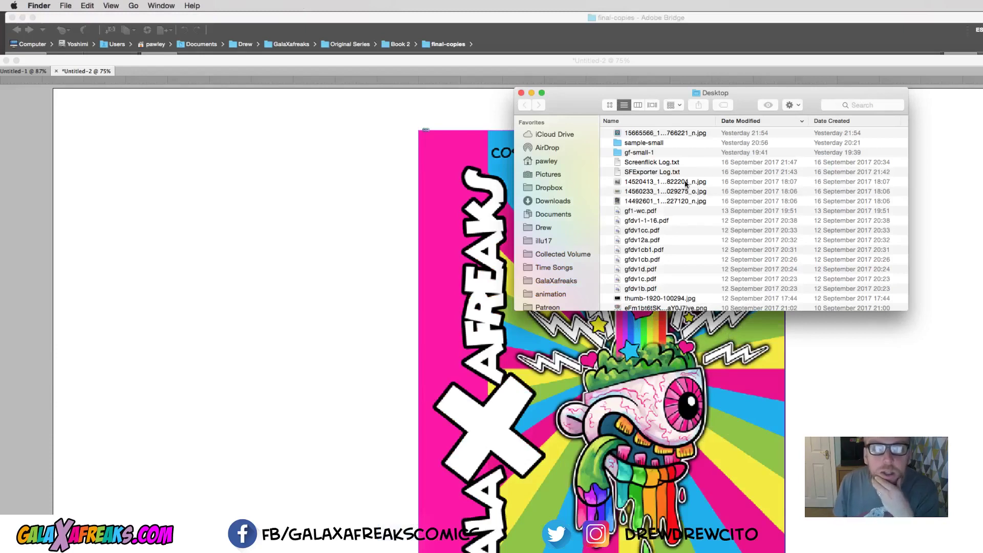
- Locate gf2b.epub in GalaXafreaks > e-books in Finder and check its file size
scroll(576, 220, down, 1)
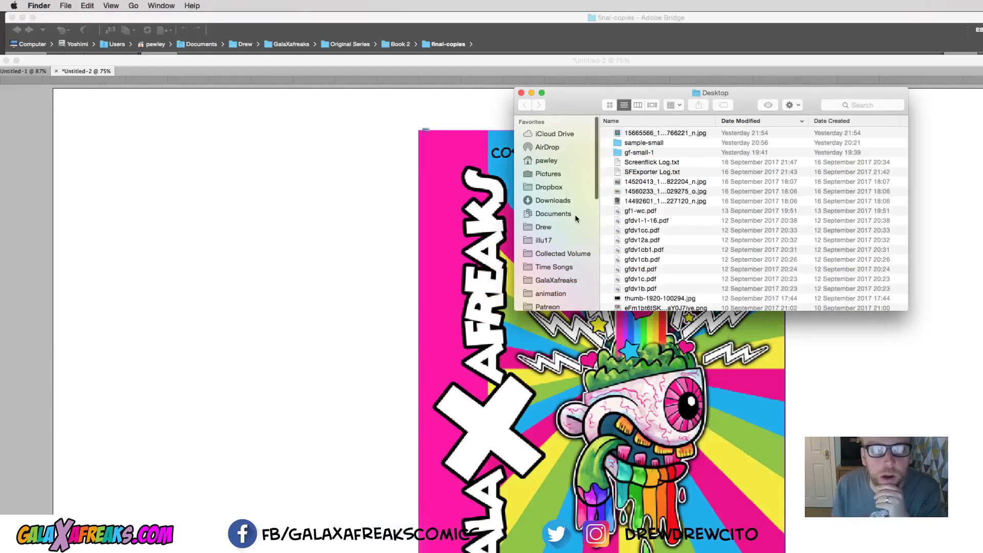
click(560, 280)
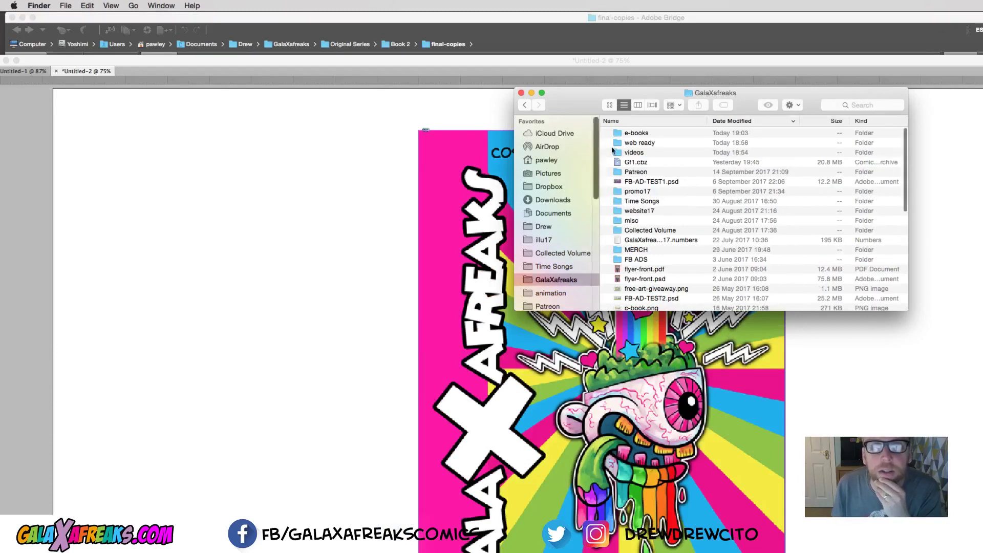
double_click(621, 133)
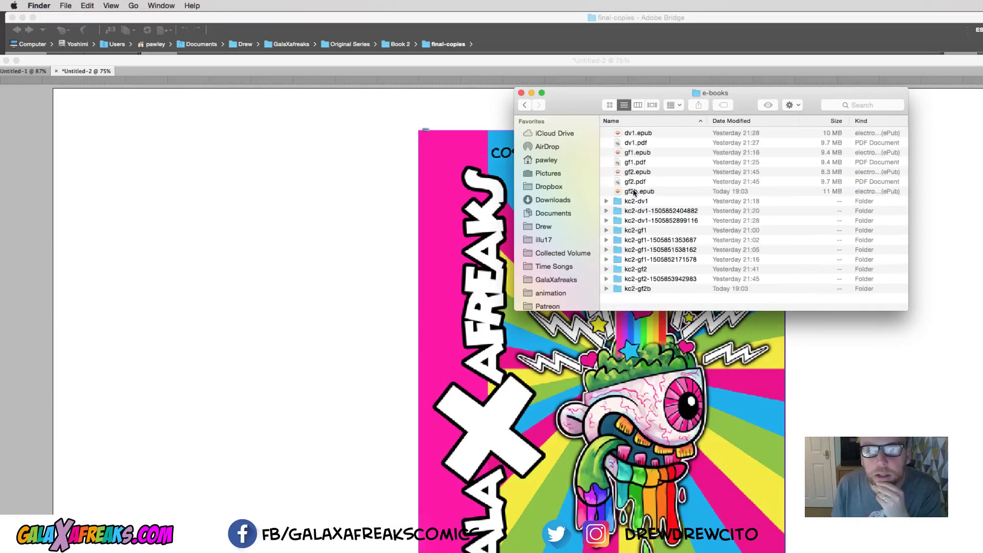
click(636, 192)
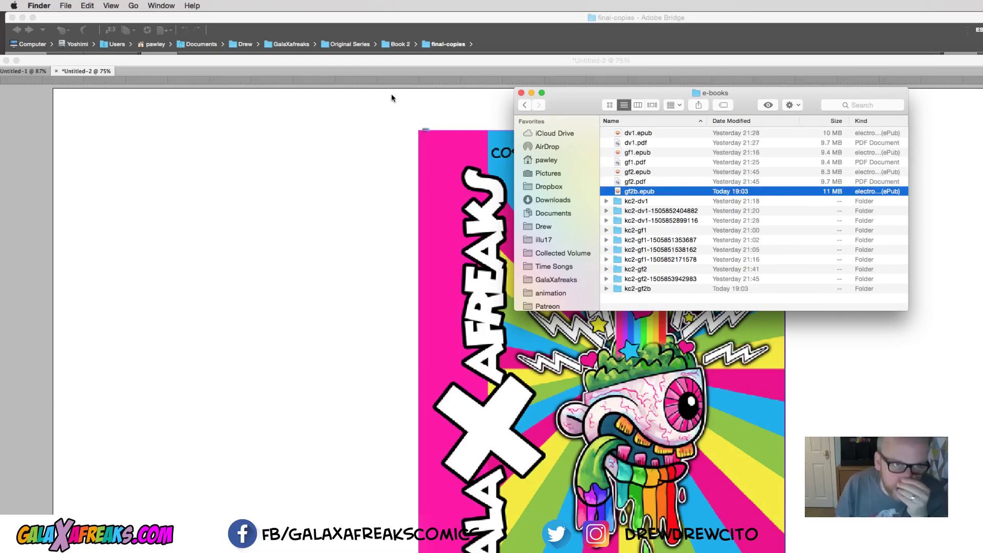
- Switch to InDesign and export the comic again over gf2b.epub with the image resolution set to 96 ppi
click(388, 63)
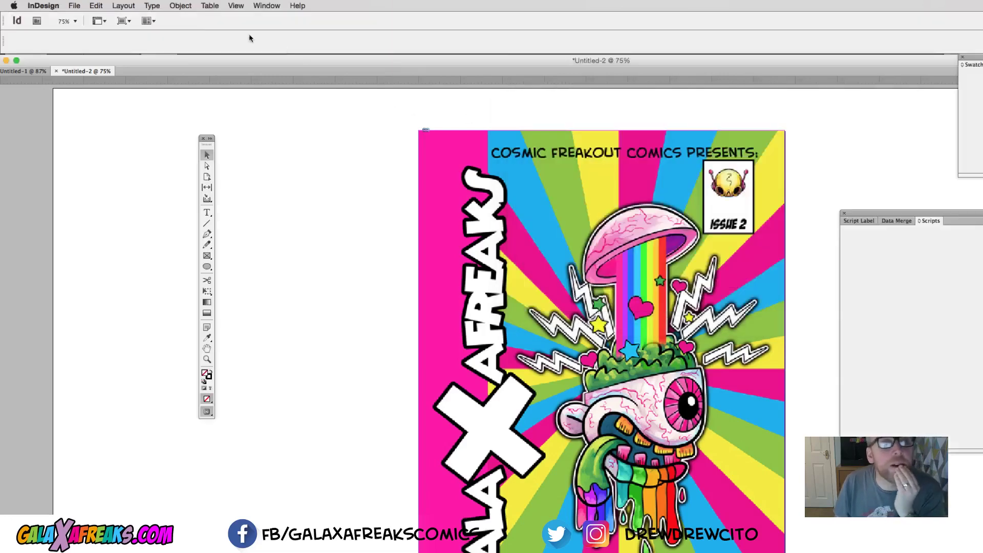
click(74, 5)
click(141, 165)
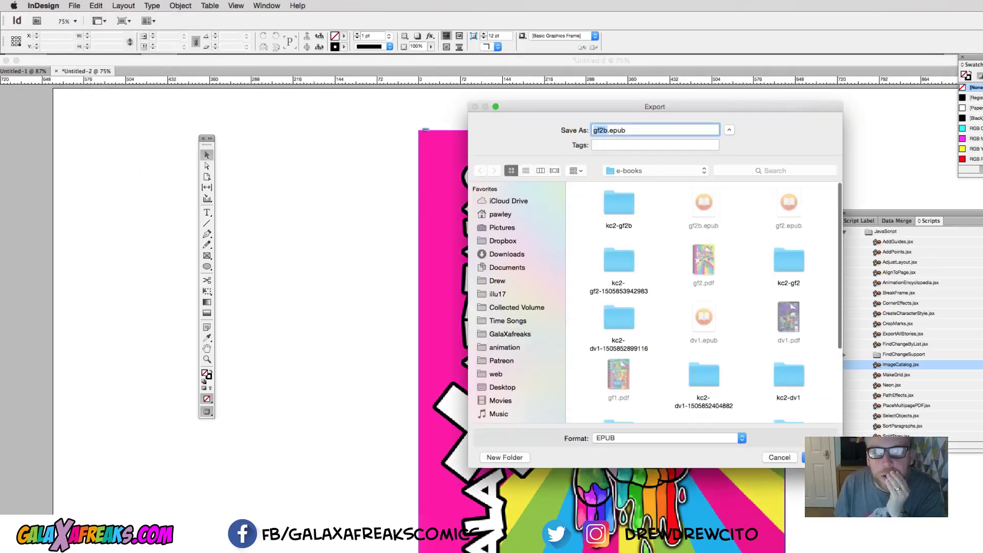
click(815, 457)
click(729, 175)
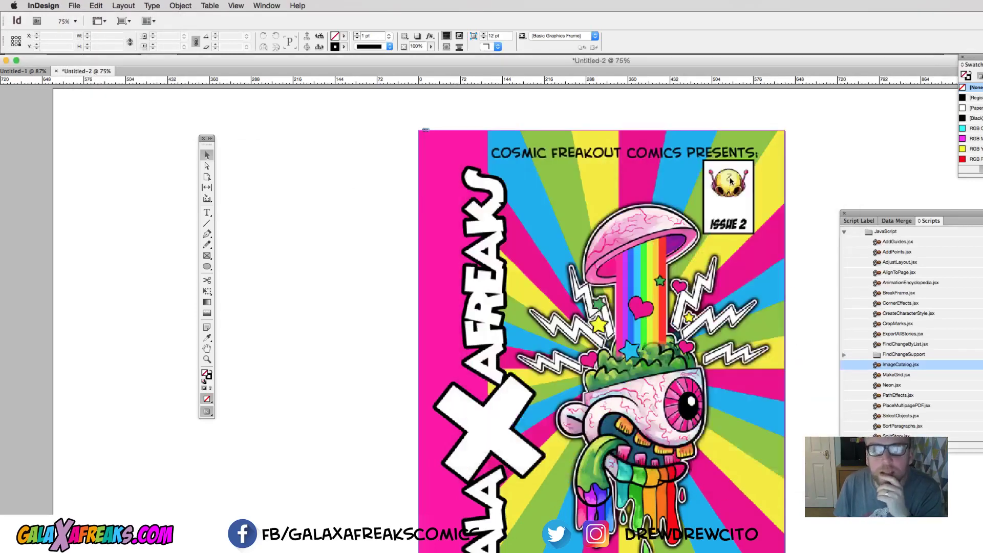
click(578, 217)
click(569, 209)
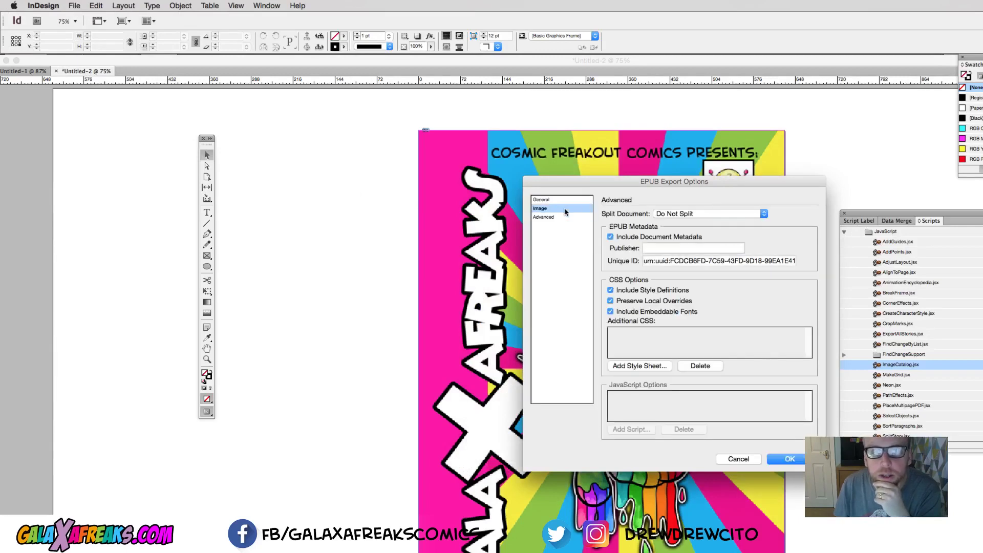
click(677, 232)
click(662, 220)
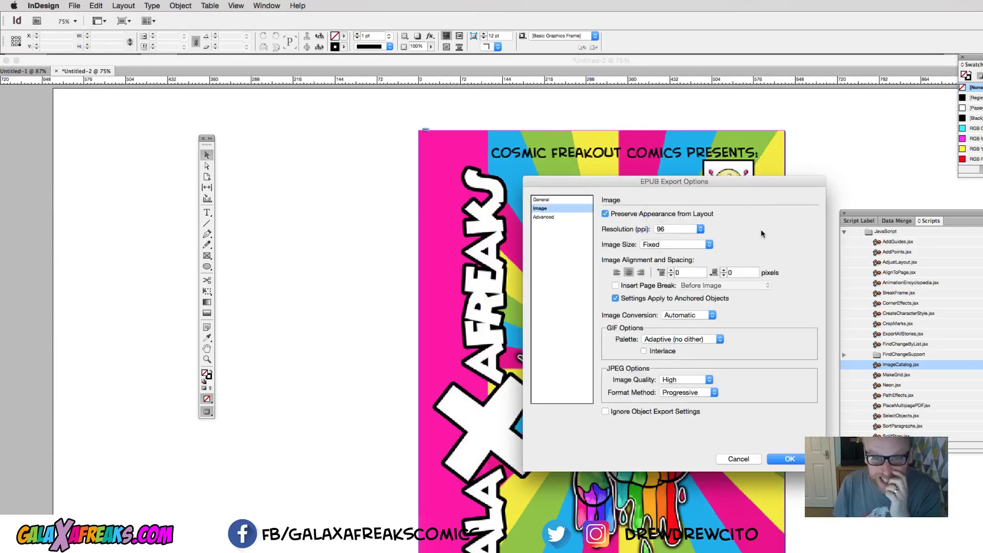
click(789, 460)
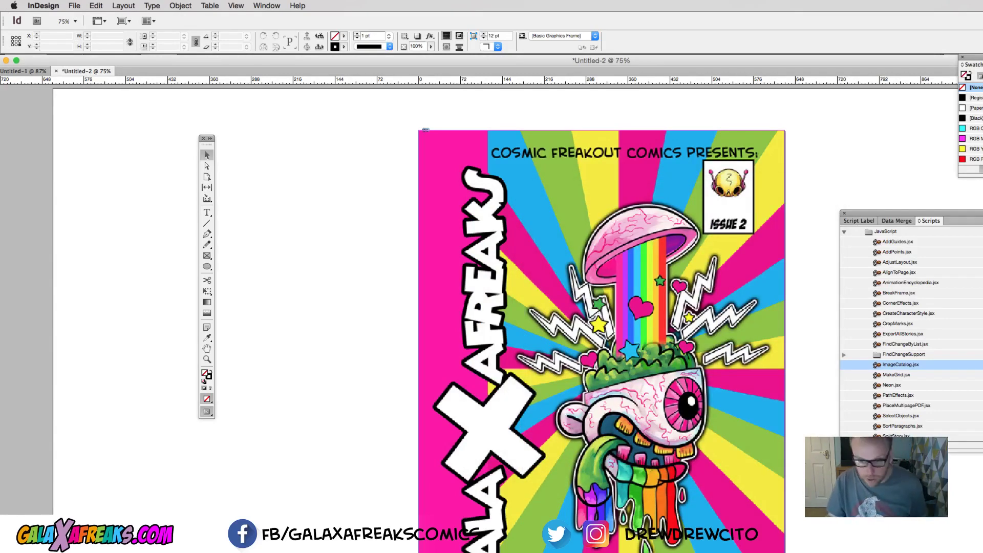
- Switch to Finder and check the file size of the re-exported gf2b.epub
key(super+Tab)
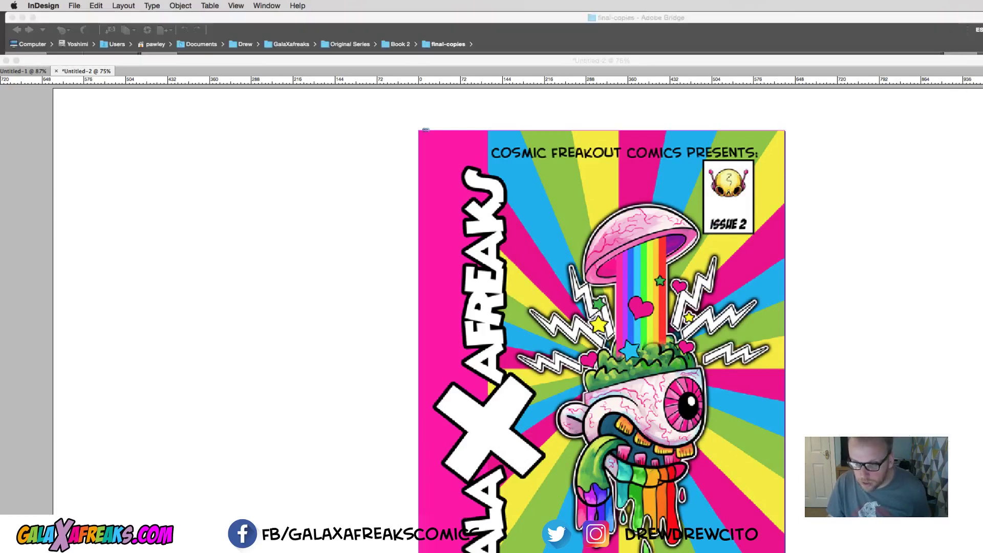
key(super+Tab)
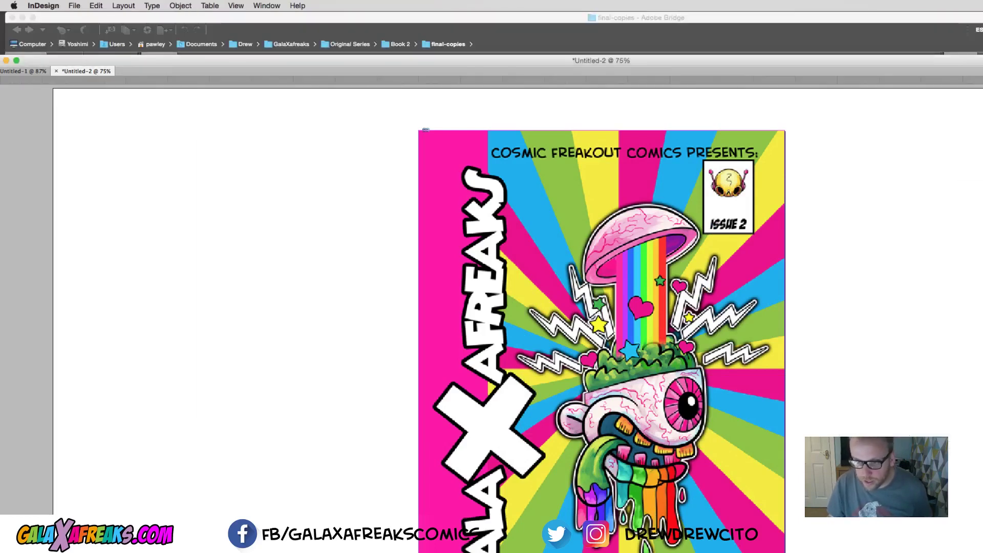
key(super+Tab)
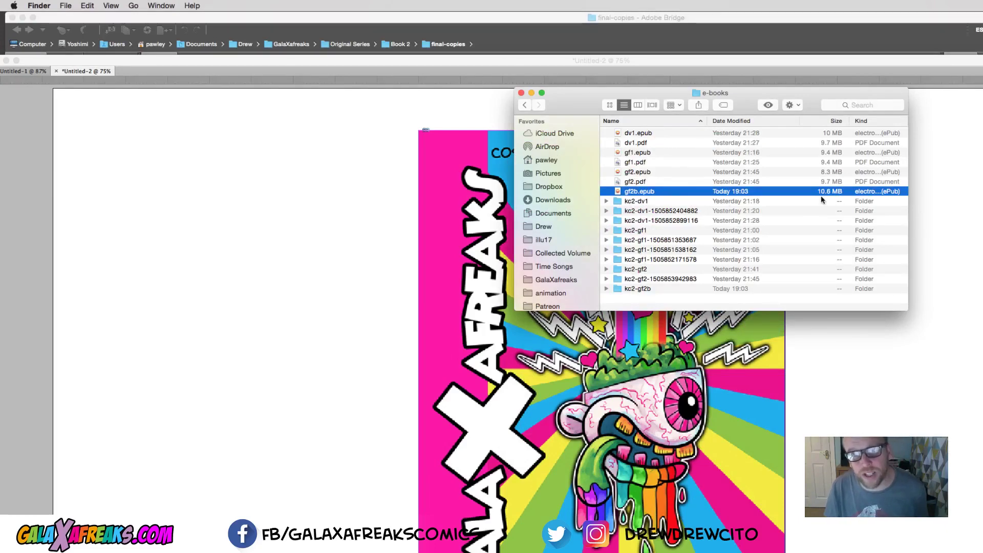
- Return to InDesign and export the comic over gf2b.epub once more with the image resolution set to 72 ppi
key(super+Tab)
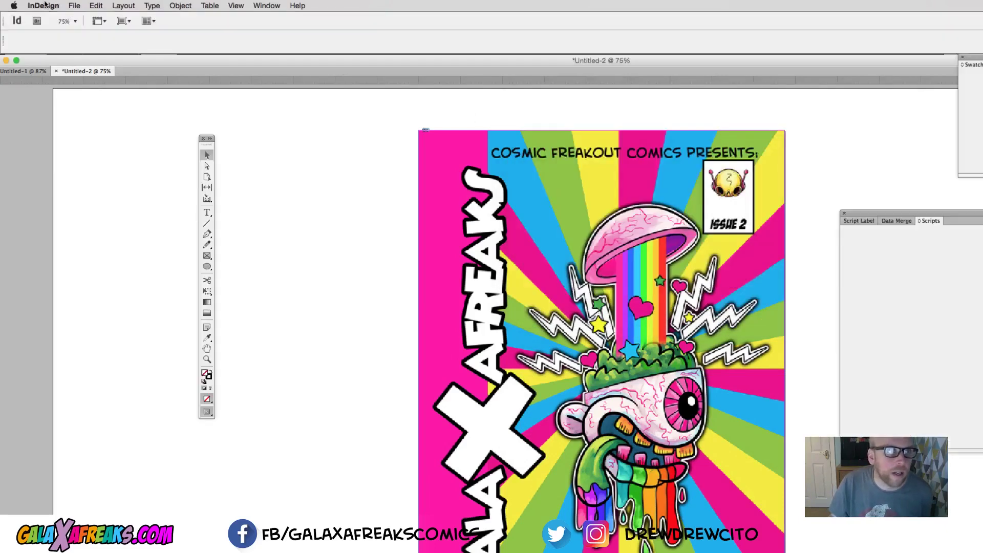
click(75, 6)
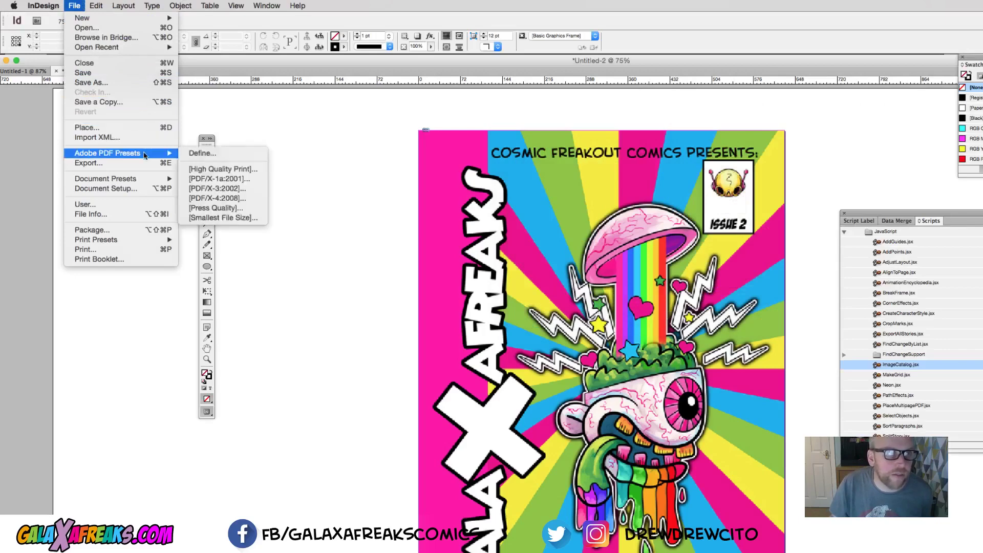
click(144, 169)
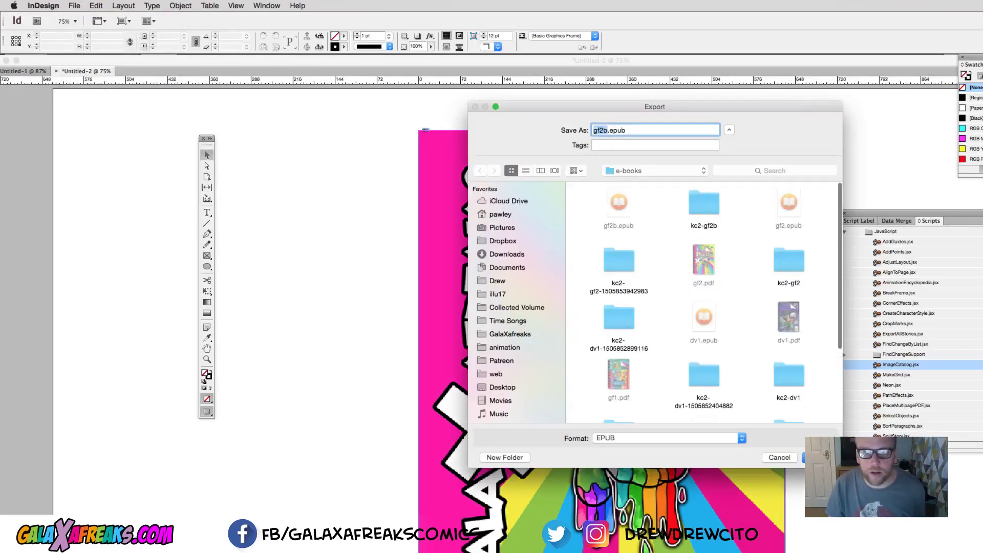
click(818, 457)
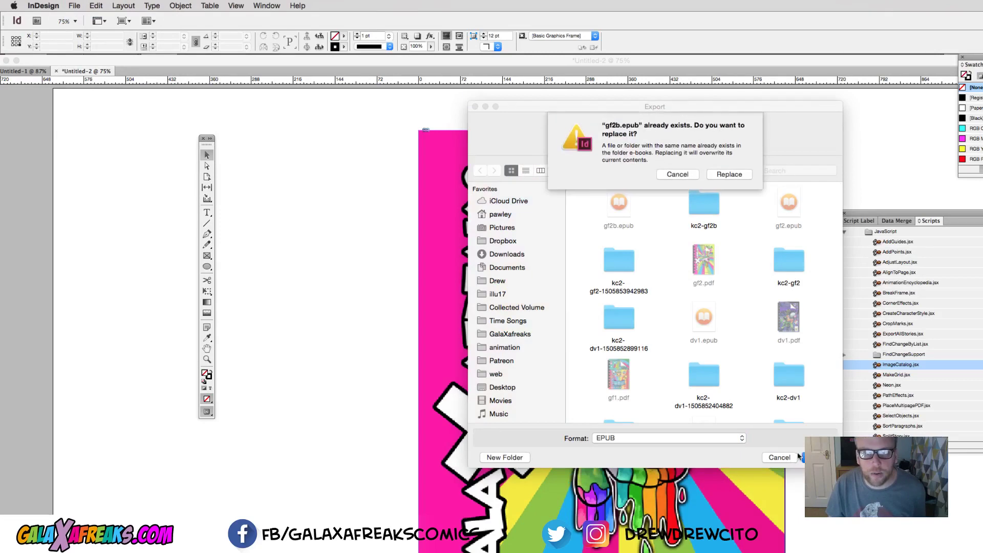
click(730, 175)
click(540, 208)
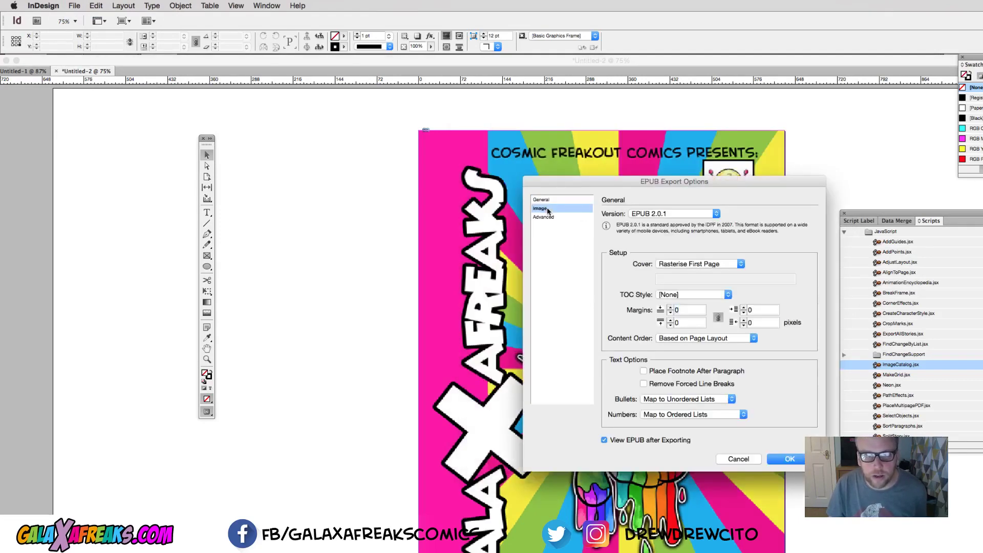
click(677, 230)
click(681, 224)
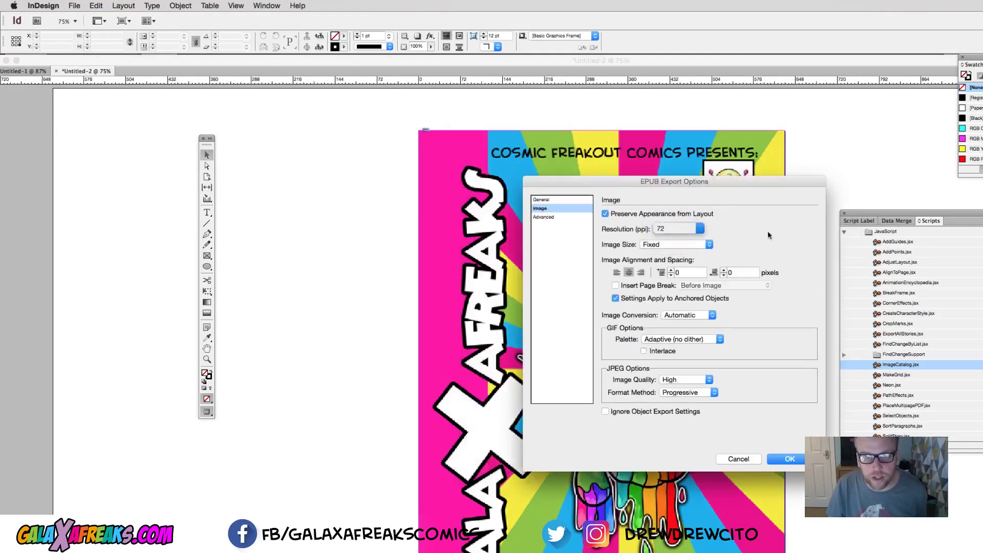
click(789, 459)
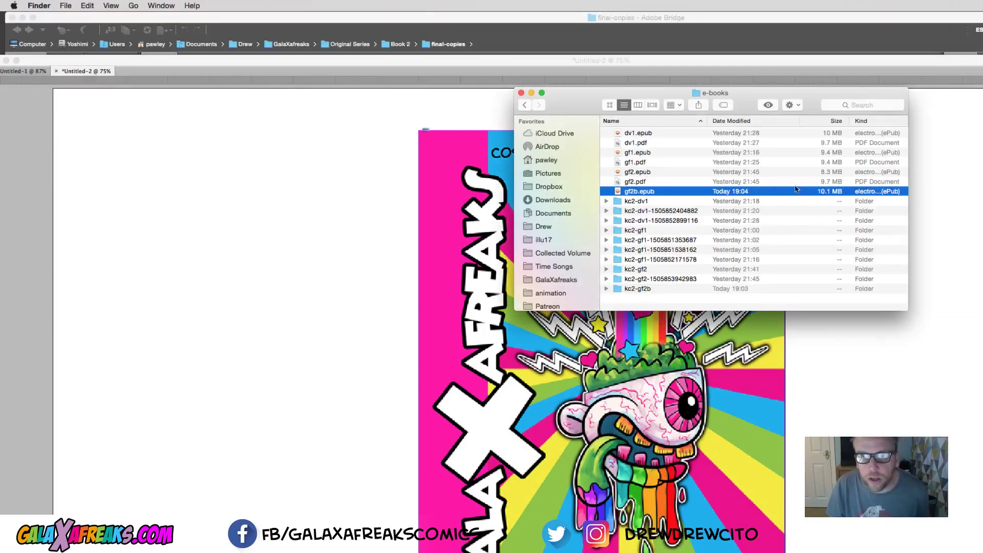
click(971, 68)
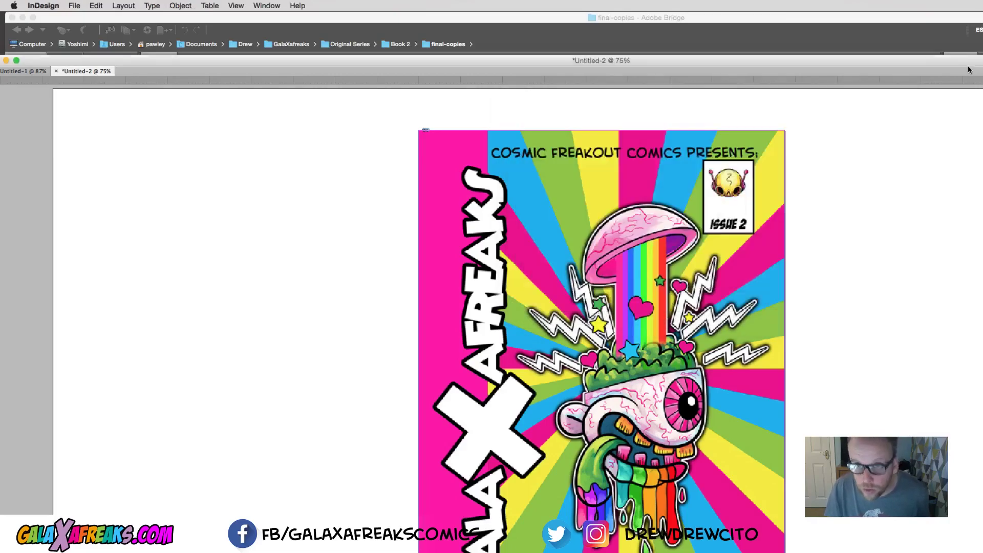
- Look through the comic's pages in the Untitled-2 document to check the placed artwork
scroll(832, 411, down, 20)
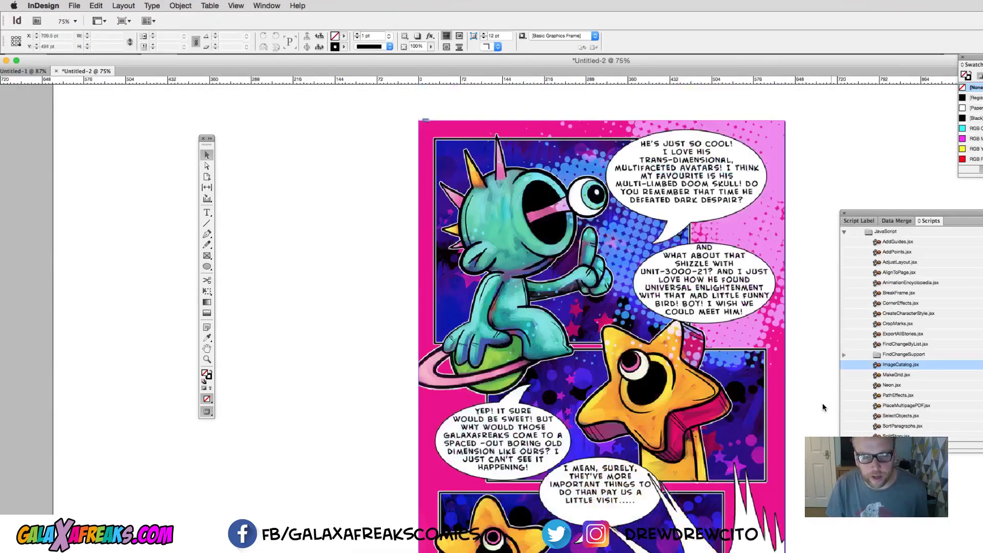
scroll(823, 407, down, 20)
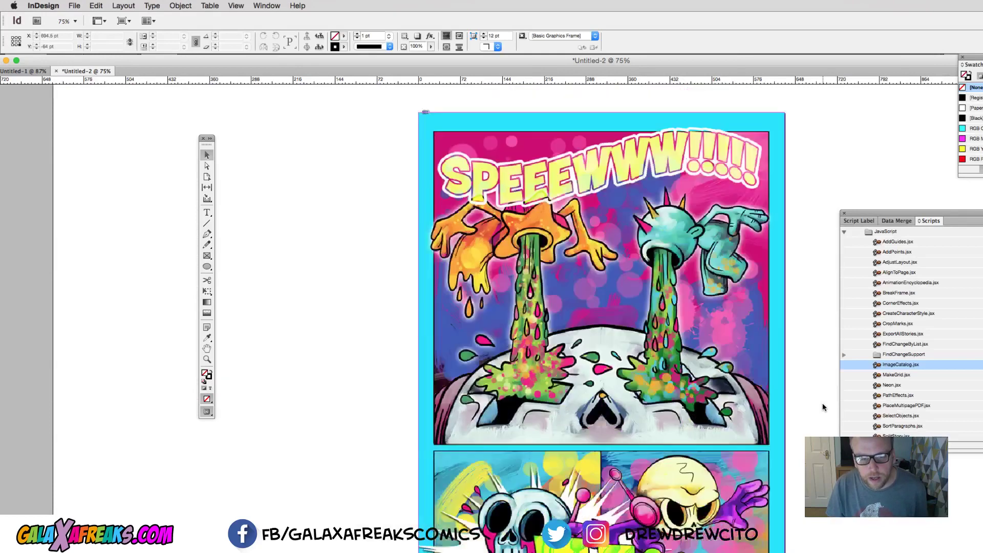
click(601, 391)
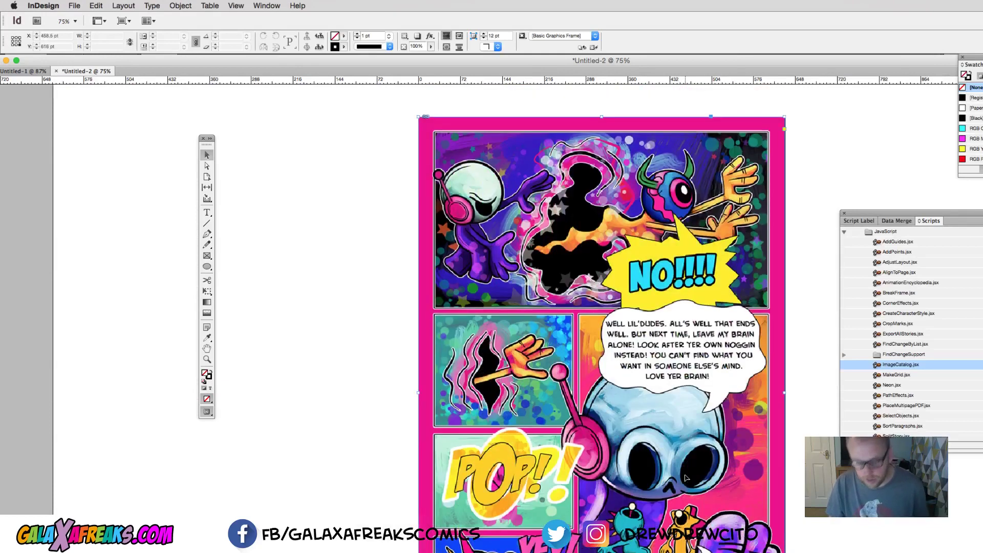
key(super+c)
scroll(96, 123, up, 3)
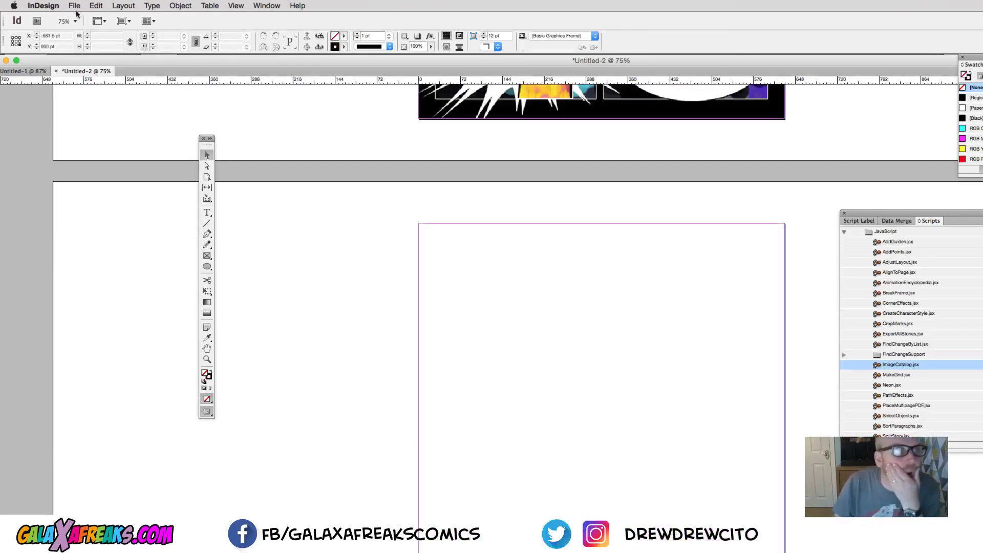
click(75, 6)
click(610, 365)
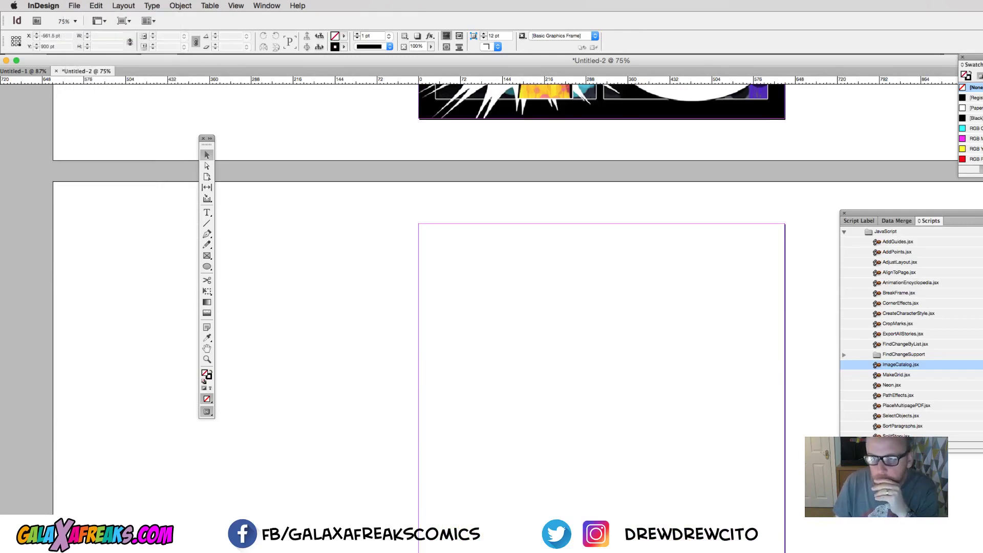
key(super+z)
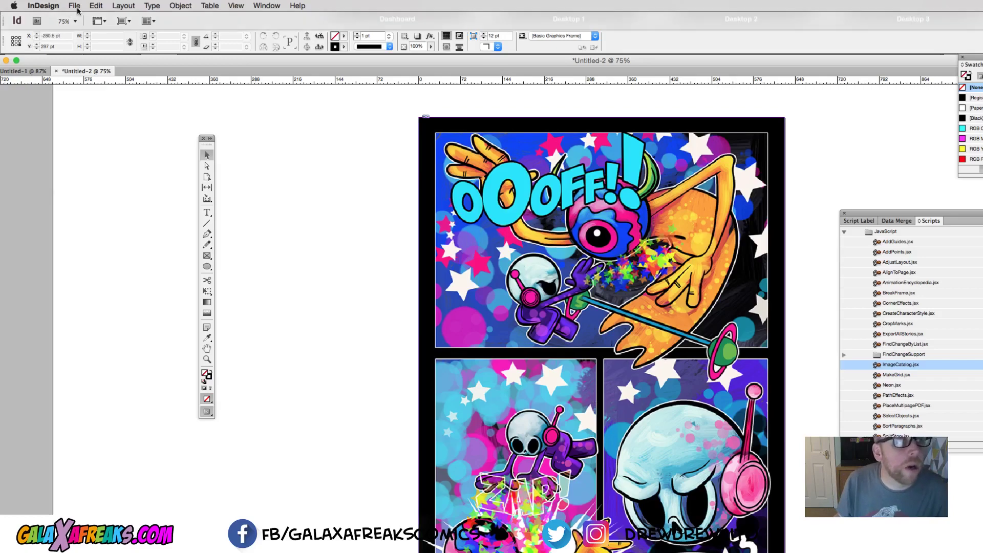
key(ctrl+Up)
click(580, 475)
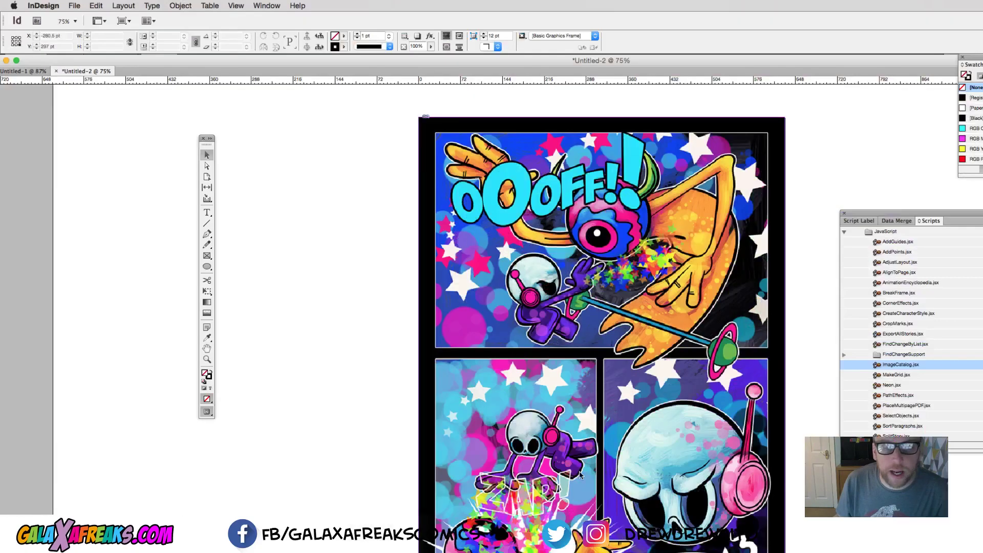
- Export the comic as an EPUB again, replacing gf2b.epub and keeping the image resolution at 72 ppi
click(74, 6)
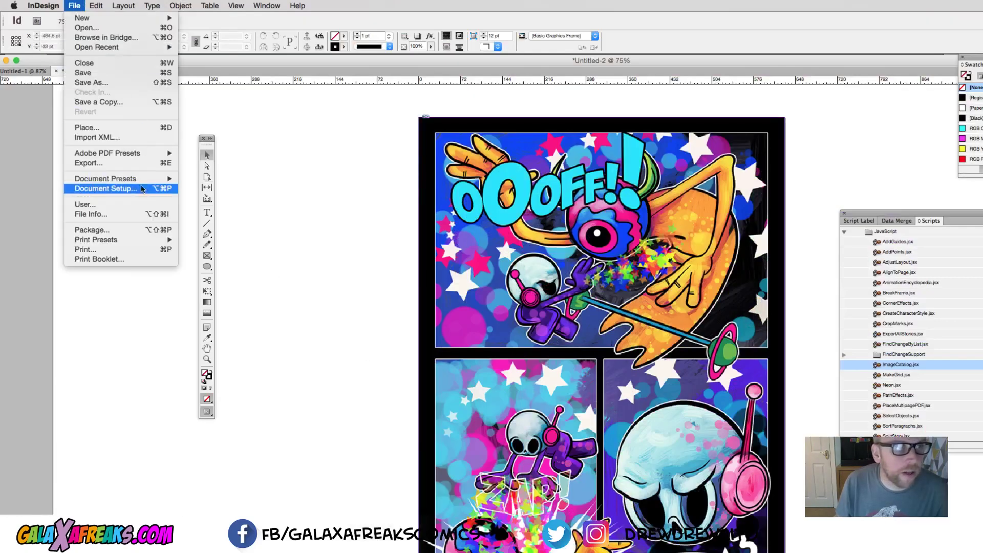
click(145, 163)
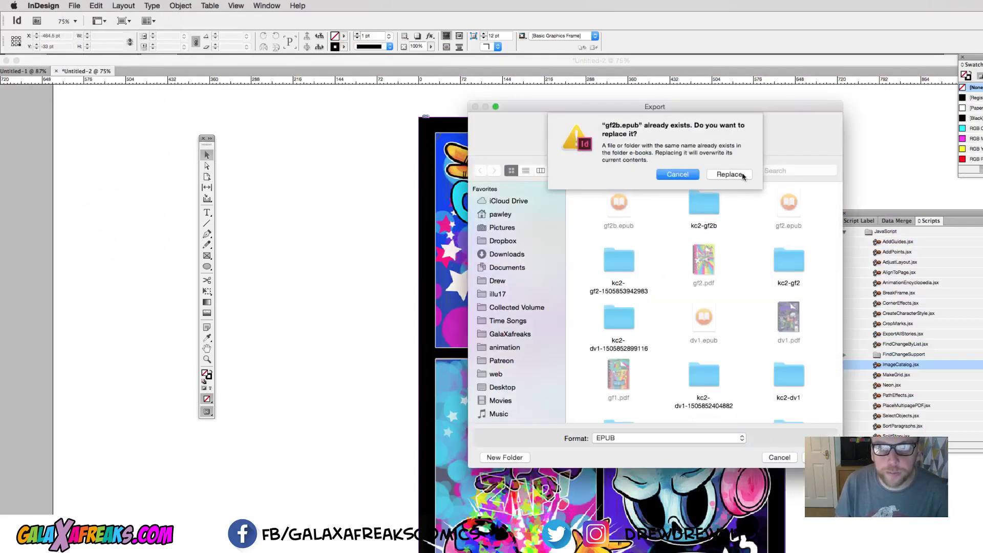
click(738, 175)
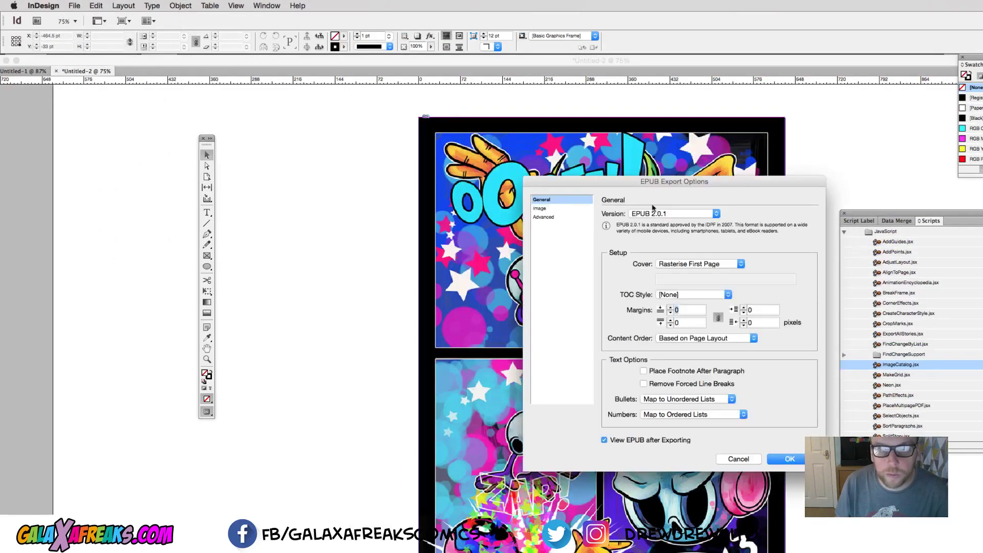
click(544, 208)
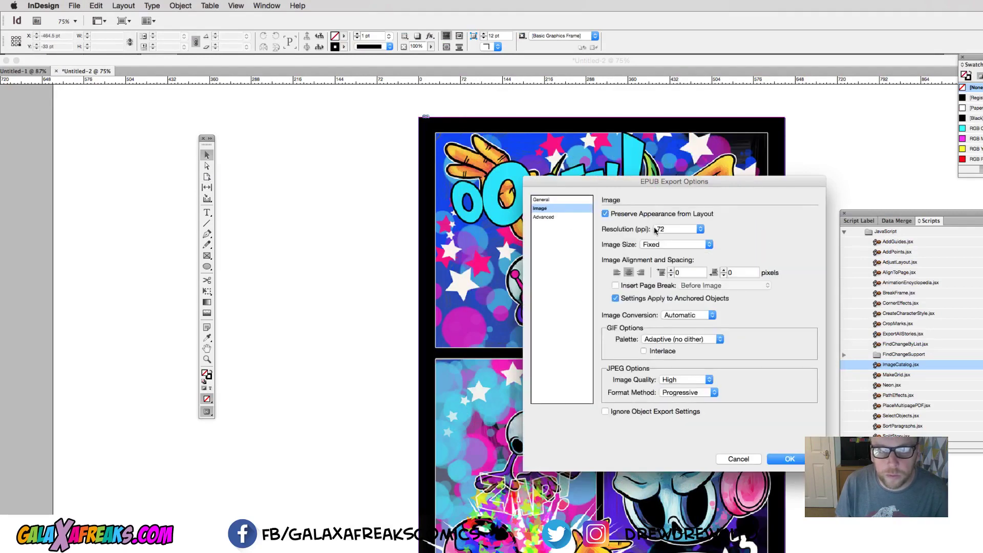
click(790, 459)
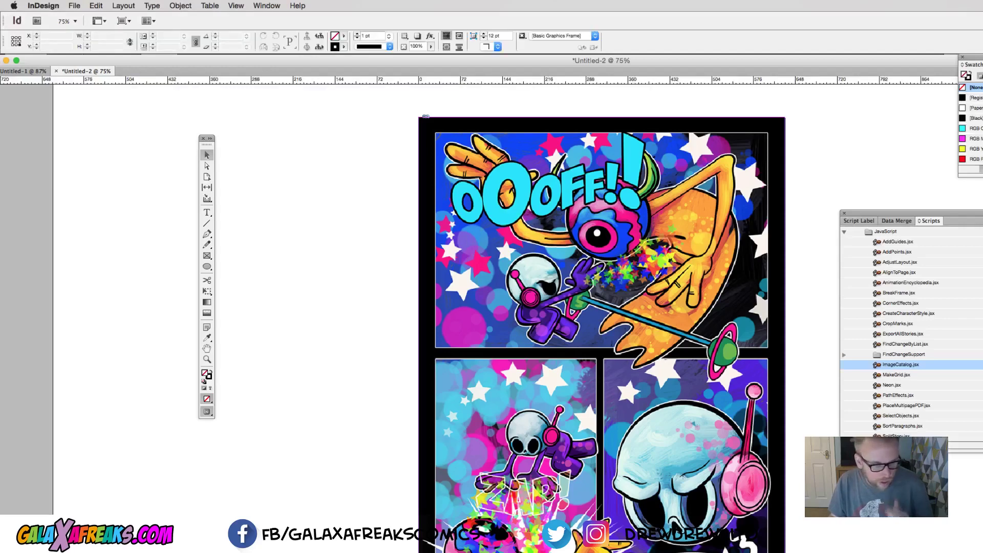
- Check the file size of the newly exported gf2b.epub in Finder's e-books folder and return to InDesign
click(793, 190)
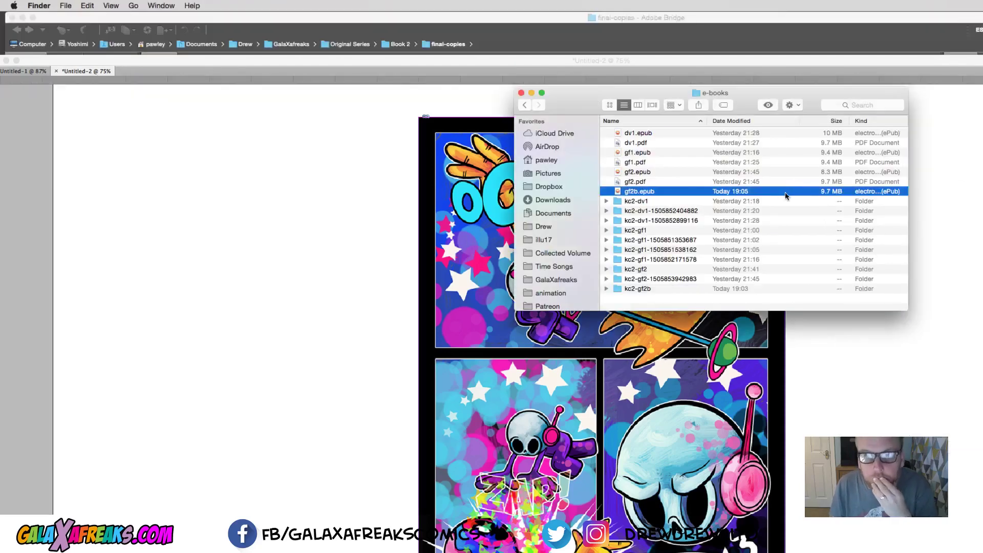
click(637, 78)
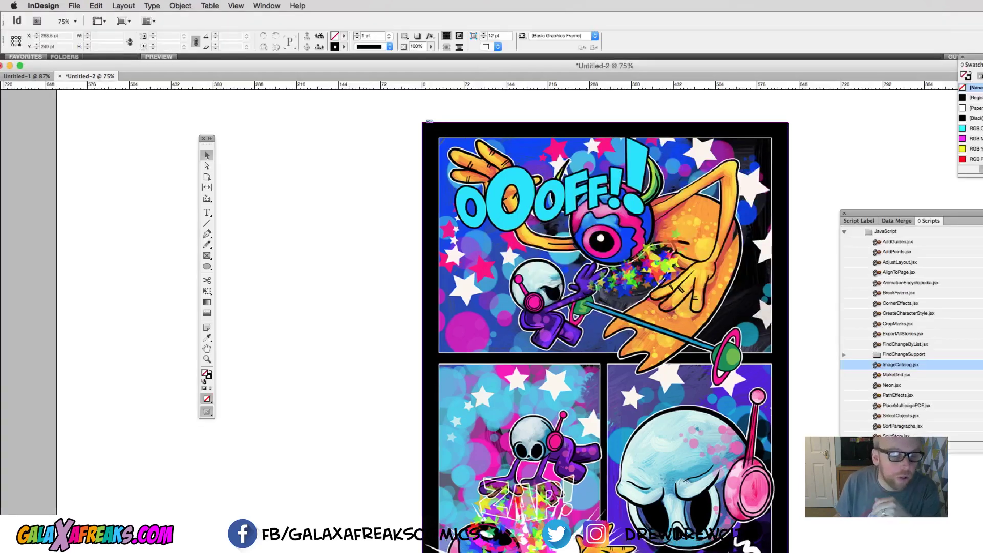
- Switch to Safari, open the Instafreebie dashboard to view the uploaded books, and postpone the iCloud connection alert
key(super+Tab)
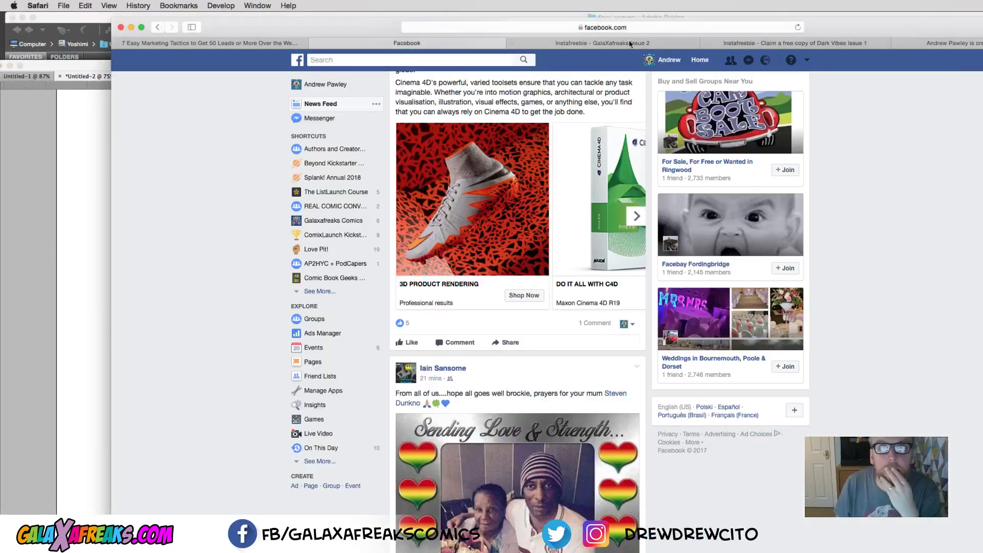
click(563, 43)
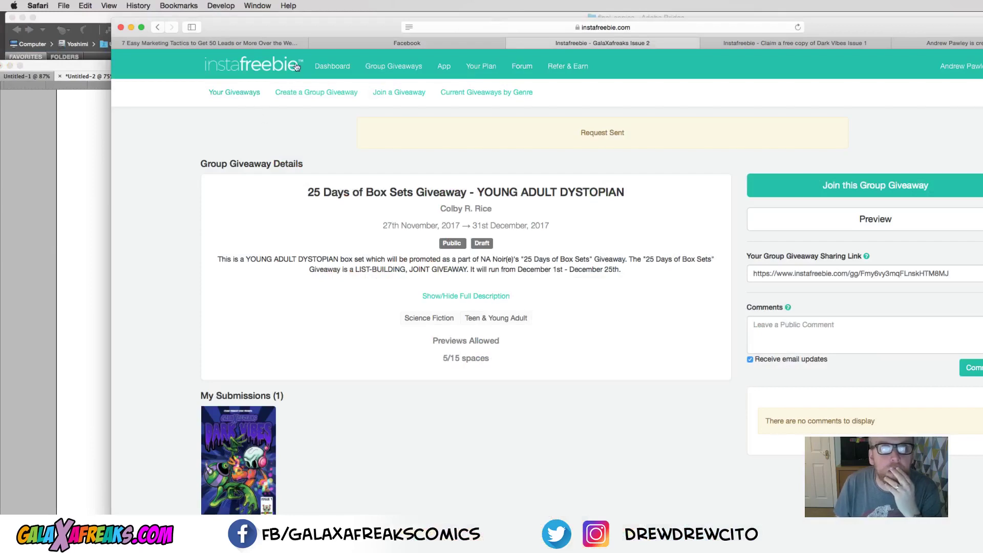
click(325, 63)
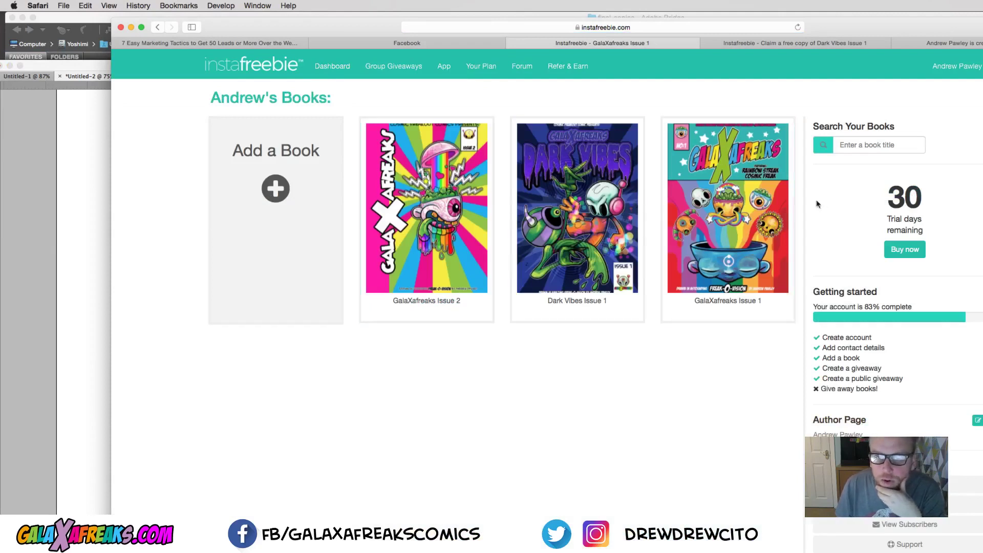
scroll(405, 183, down, 2)
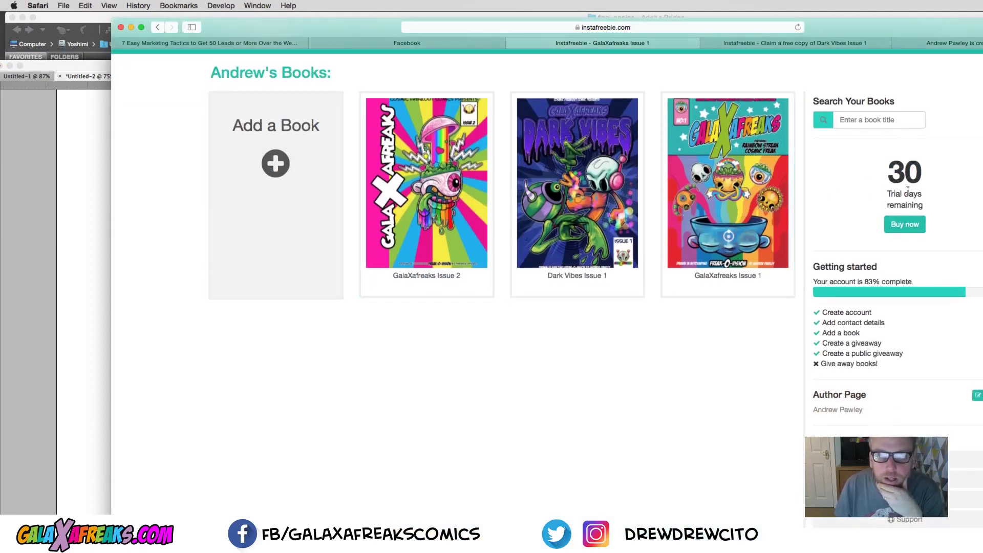
scroll(749, 222, up, 2)
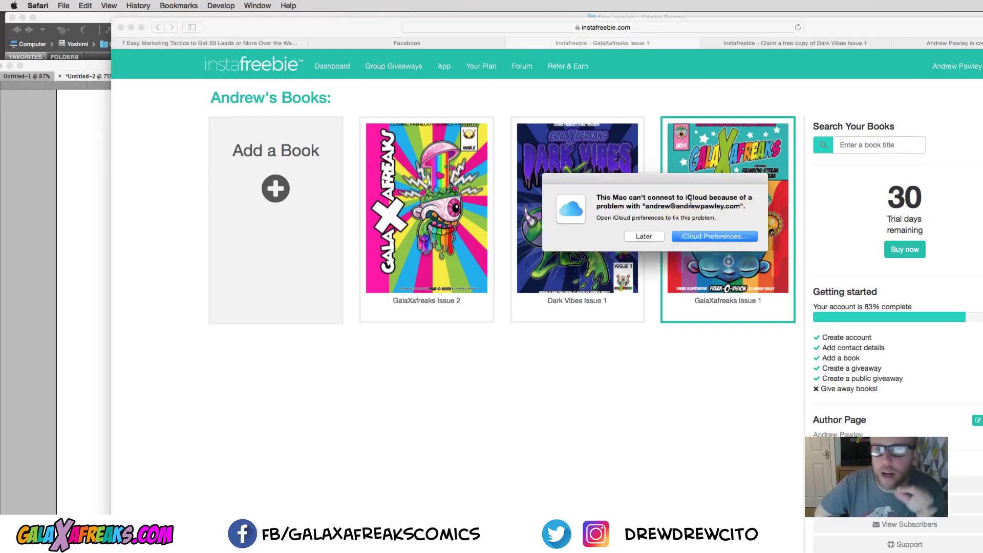
click(653, 236)
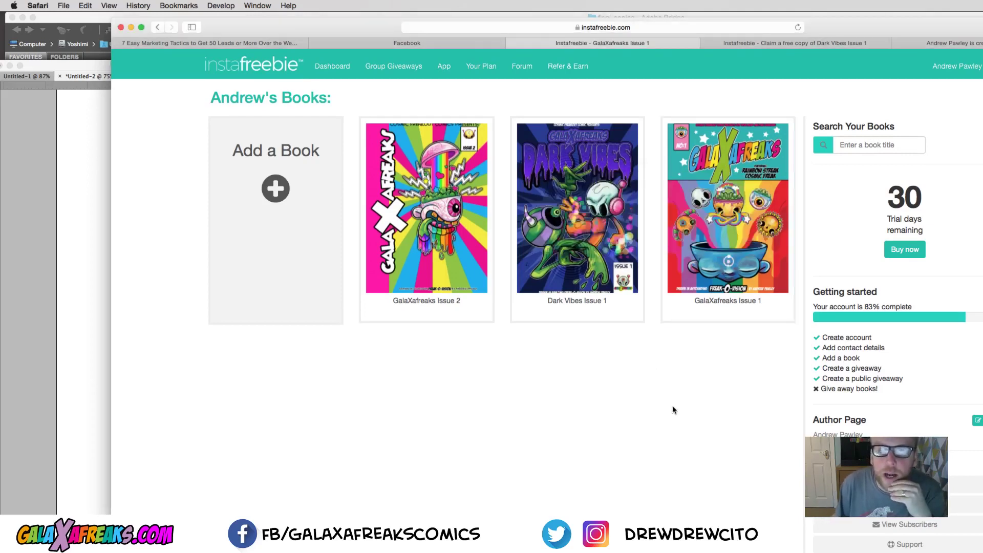
scroll(672, 406, down, 1)
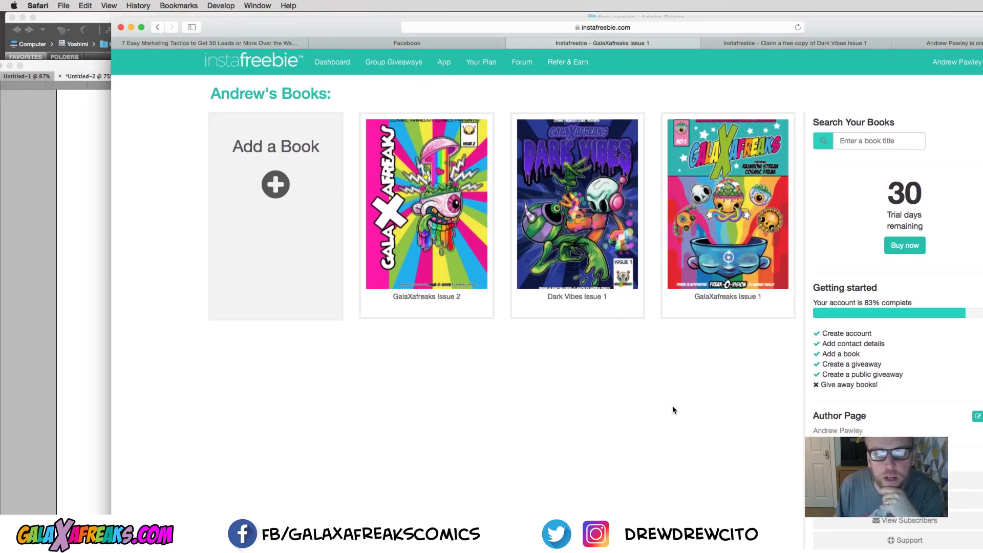
scroll(670, 404, up, 1)
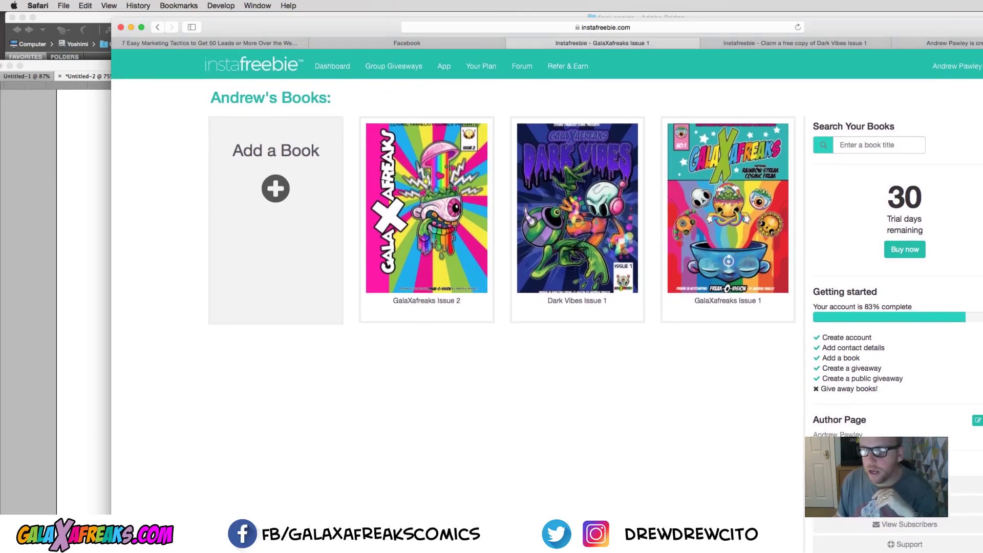
key(super+Tab)
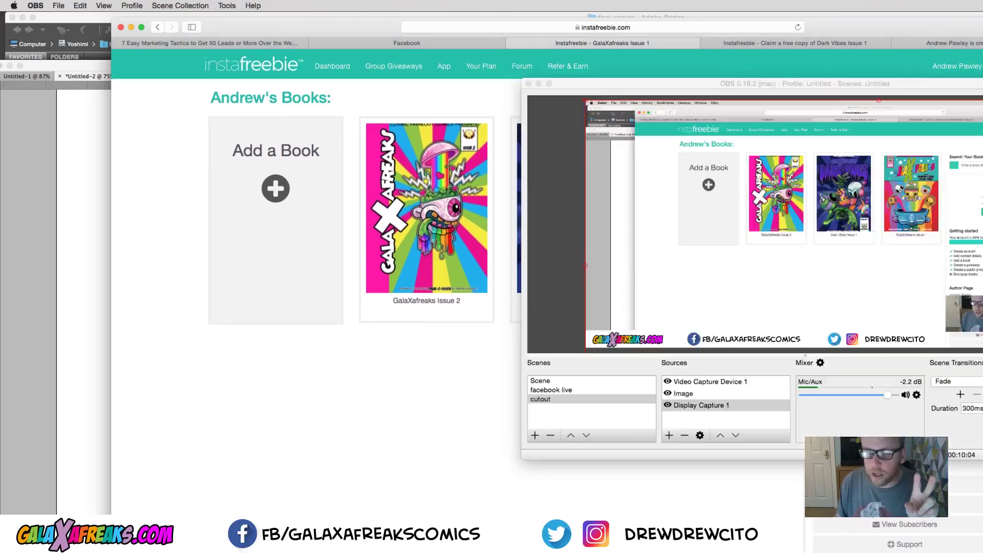